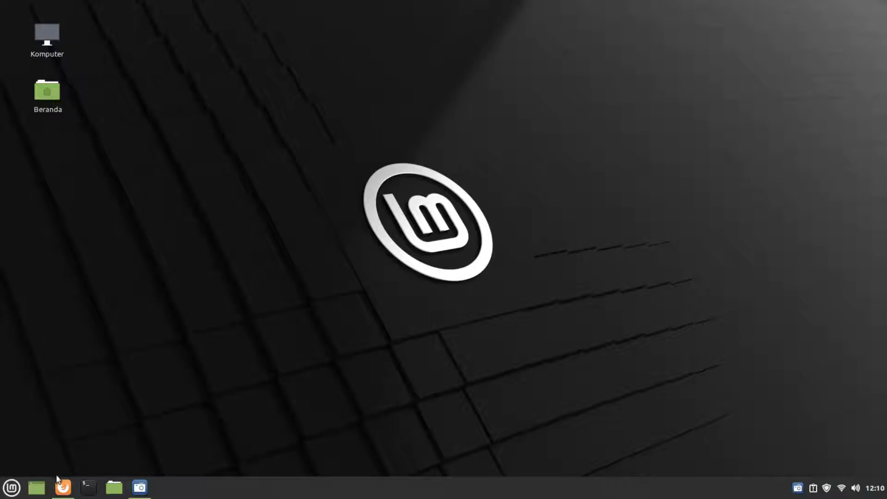
Browse the wallpaper collections and set the Big Sur picture from the Ulyssa collection as the desktop background
{"action": "mouse_move", "coordinate": [65, 492]}
{"action": "right_click", "coordinate": [372, 98]}
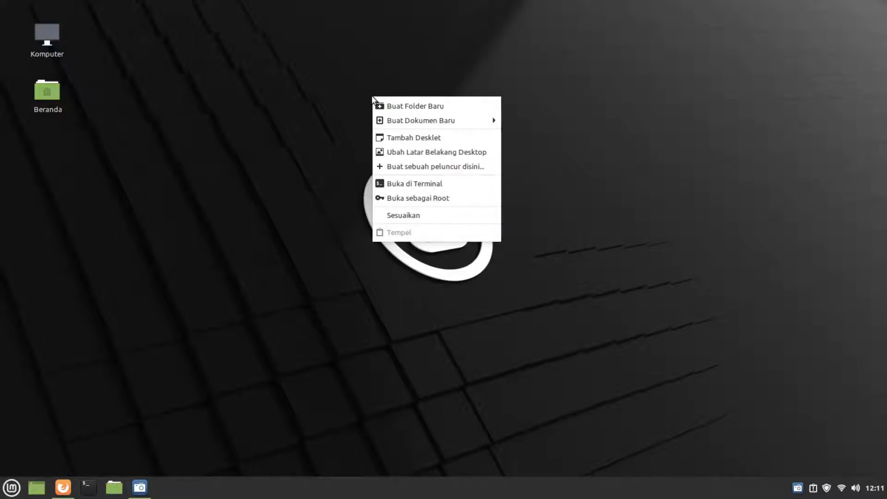
{"action": "left_click", "coordinate": [437, 155]}
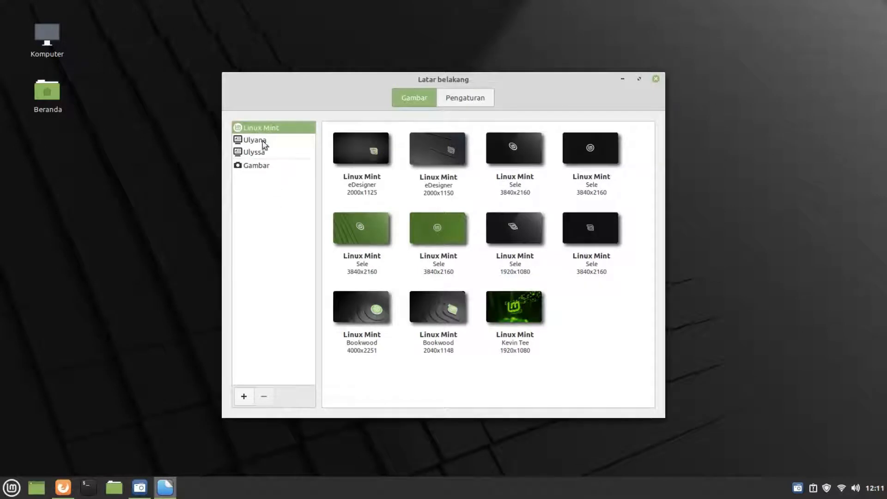
{"action": "left_click", "coordinate": [261, 171]}
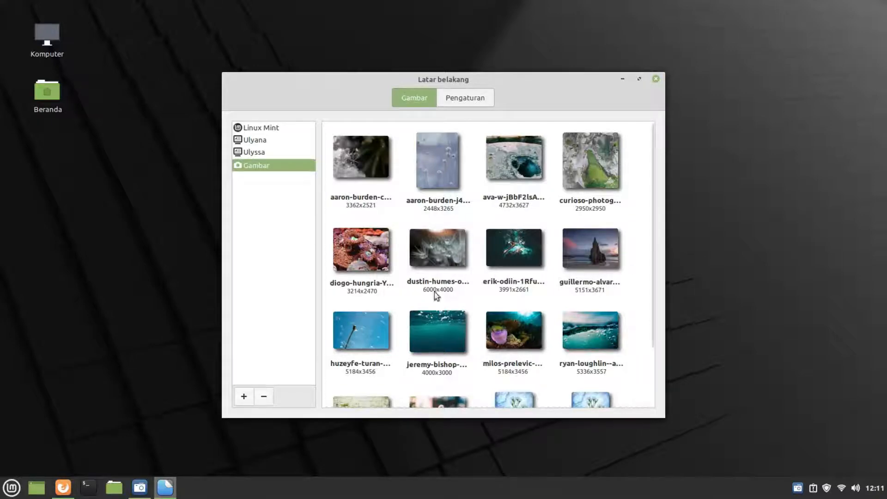
{"action": "left_click", "coordinate": [255, 155]}
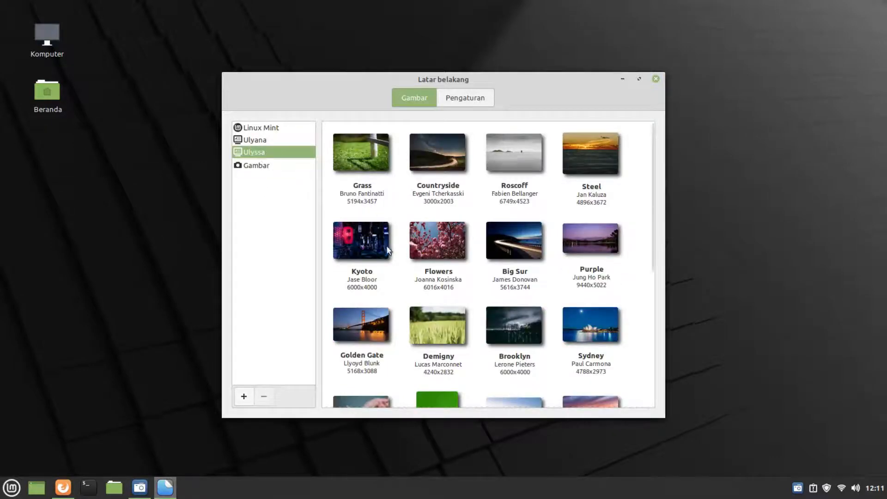
{"action": "left_click", "coordinate": [263, 139]}
{"action": "left_click", "coordinate": [266, 130]}
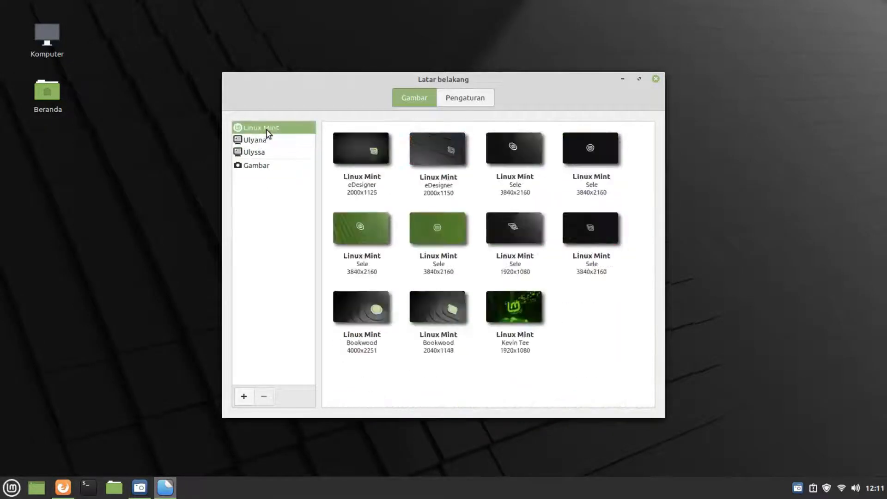
{"action": "left_click", "coordinate": [267, 154]}
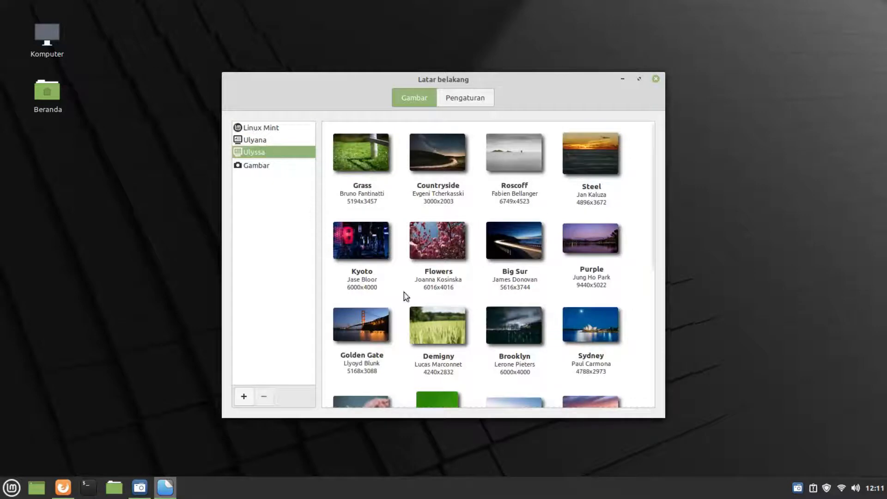
{"action": "left_click", "coordinate": [514, 243]}
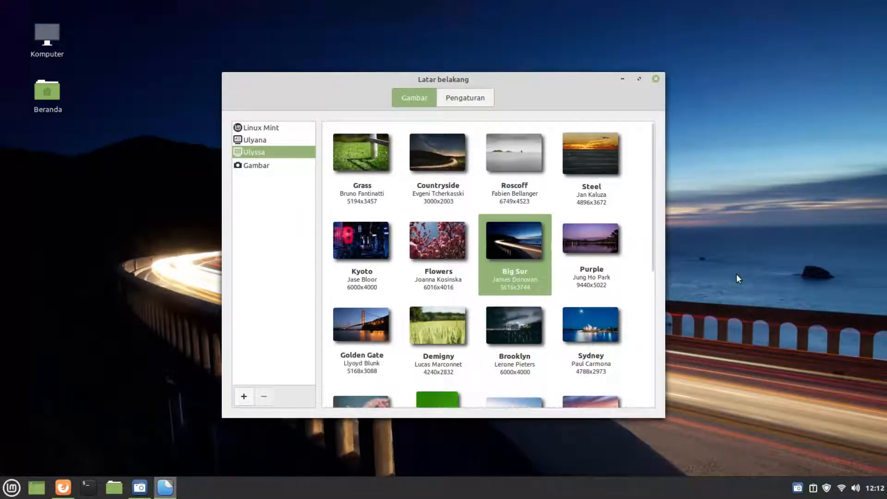
Play the backgrounds as a slideshow, try a 60-minute interval, set it to 5 minutes, and close the background settings
{"action": "left_click", "coordinate": [464, 99]}
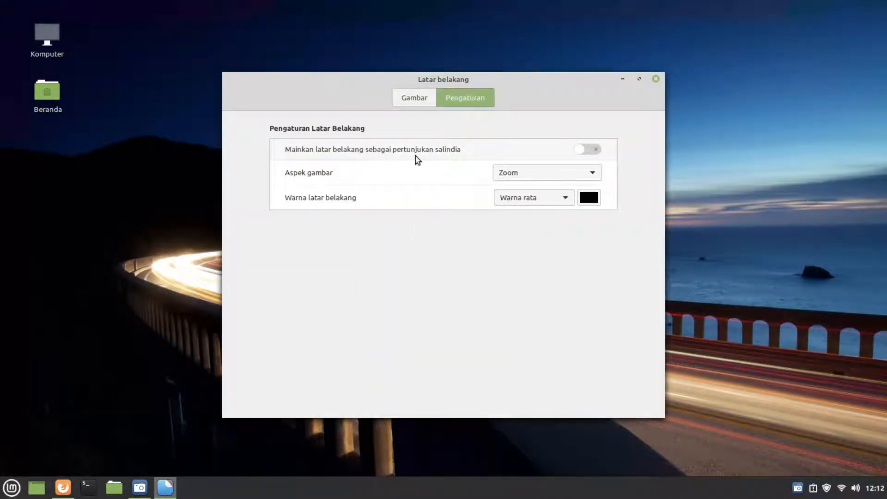
{"action": "left_click", "coordinate": [593, 149]}
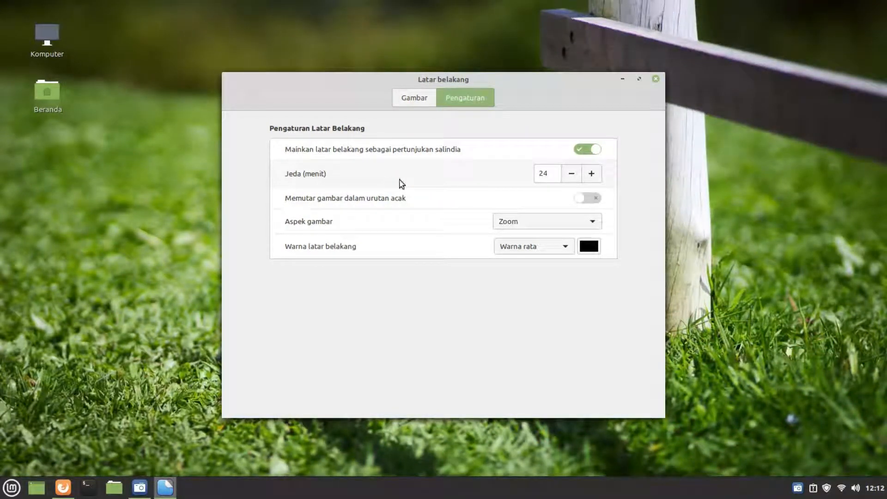
{"action": "double_click", "coordinate": [552, 174]}
{"action": "type", "text": "60"}
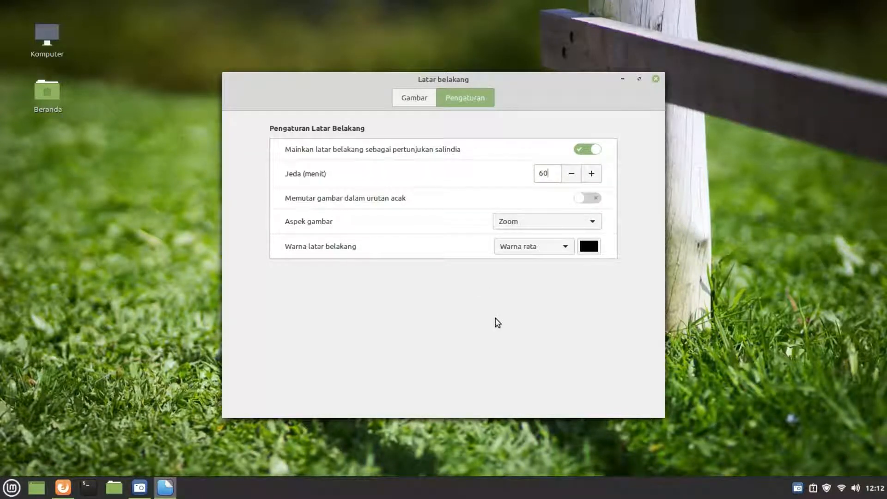
{"action": "left_click_drag", "start_coordinate": [554, 172], "coordinate": [518, 172]}
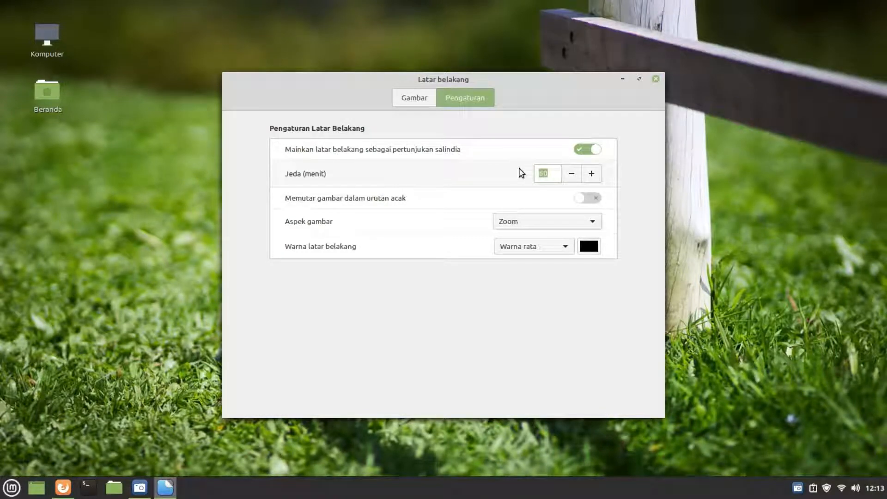
{"action": "type", "text": "5"}
{"action": "left_click", "coordinate": [655, 79]}
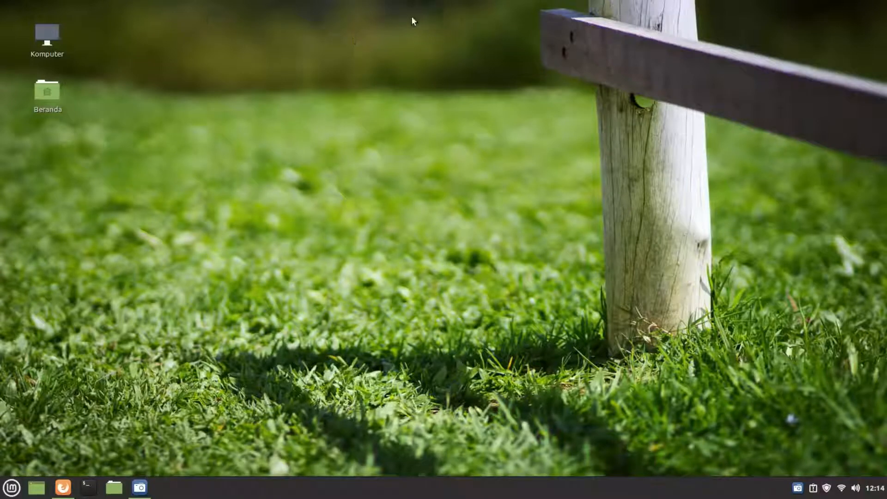
Move the panel to the top edge of the screen and back to the bottom edge
{"action": "right_click", "coordinate": [456, 493]}
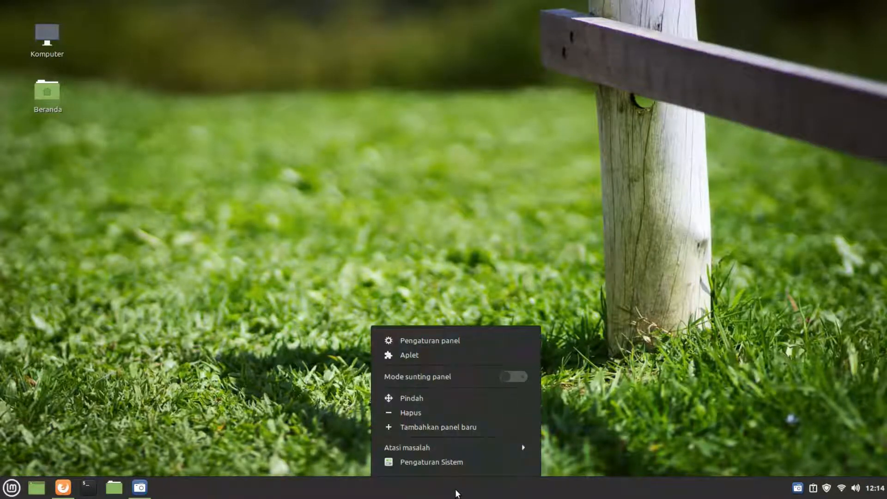
{"action": "left_click", "coordinate": [412, 398]}
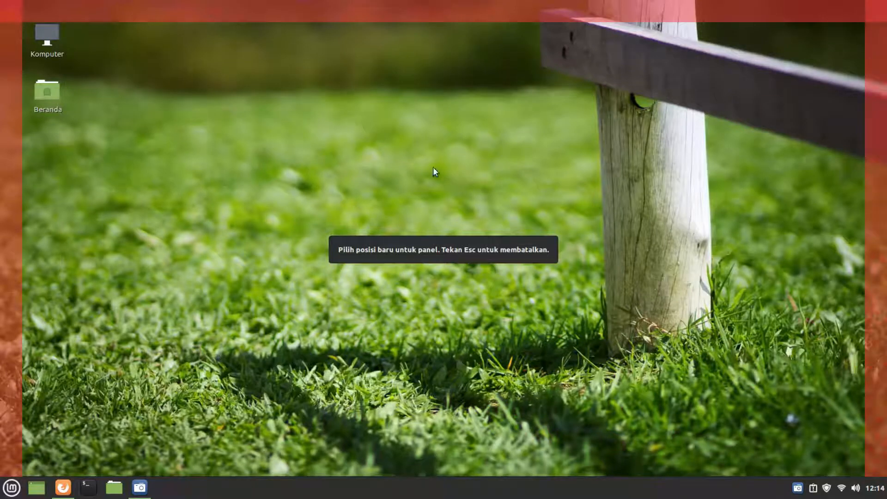
{"action": "left_click", "coordinate": [405, 14]}
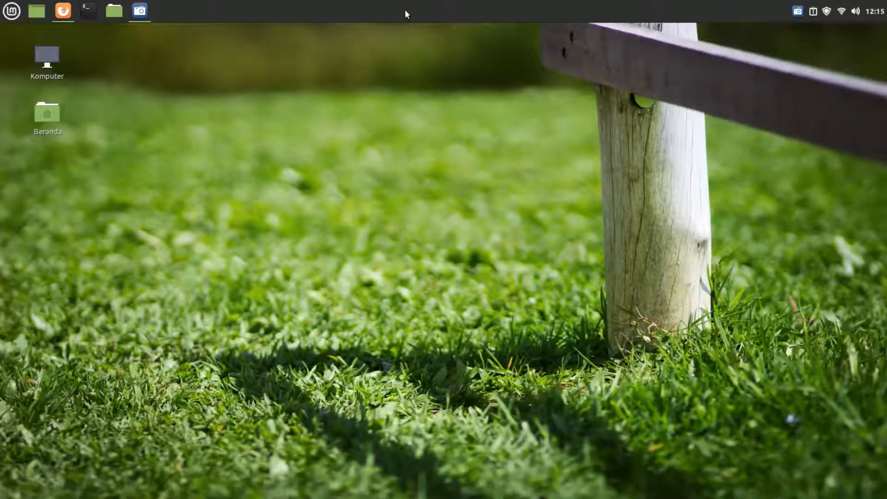
{"action": "right_click", "coordinate": [405, 11]}
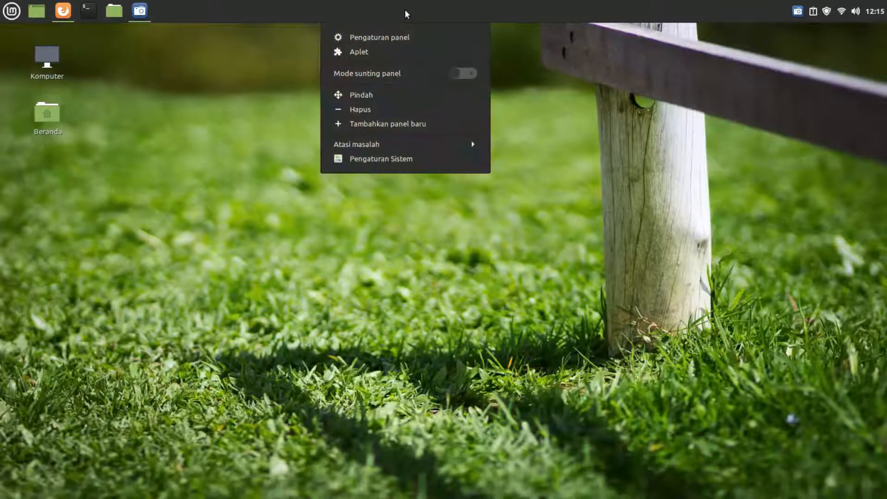
{"action": "left_click", "coordinate": [378, 94]}
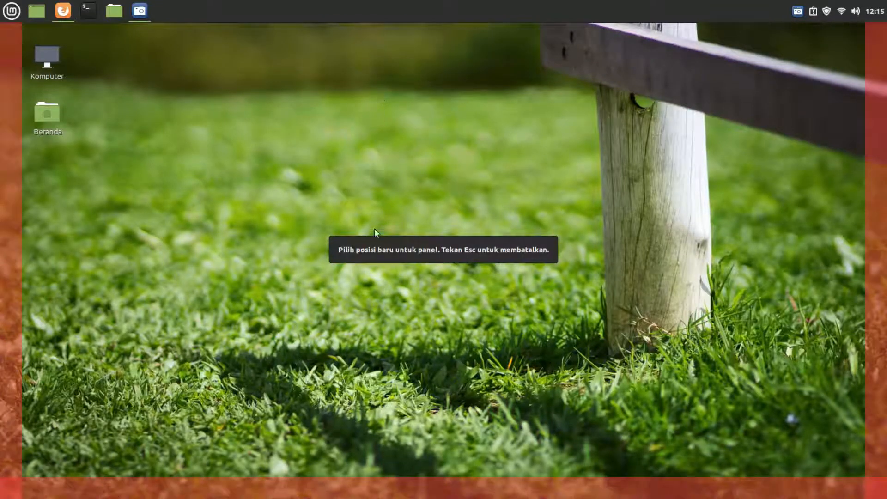
{"action": "left_click", "coordinate": [433, 496]}
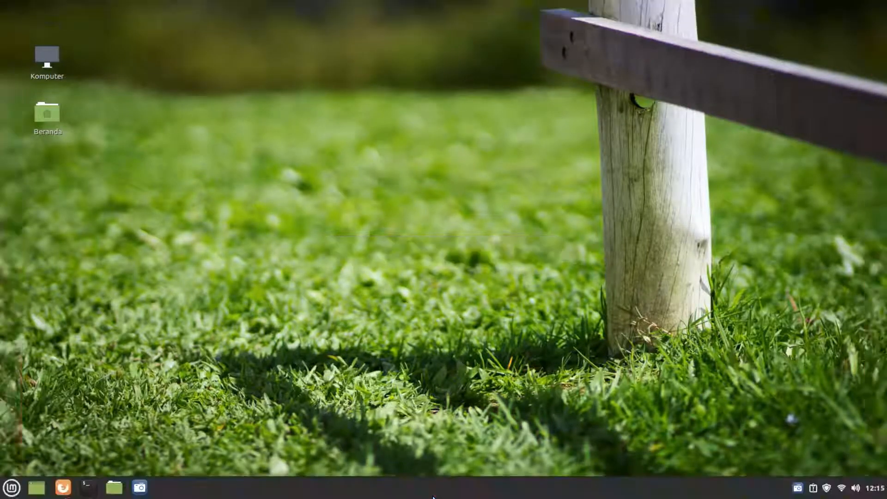
Move the panel to the right edge of the screen and return it to the bottom edge
{"action": "right_click", "coordinate": [435, 490]}
{"action": "left_click", "coordinate": [392, 400]}
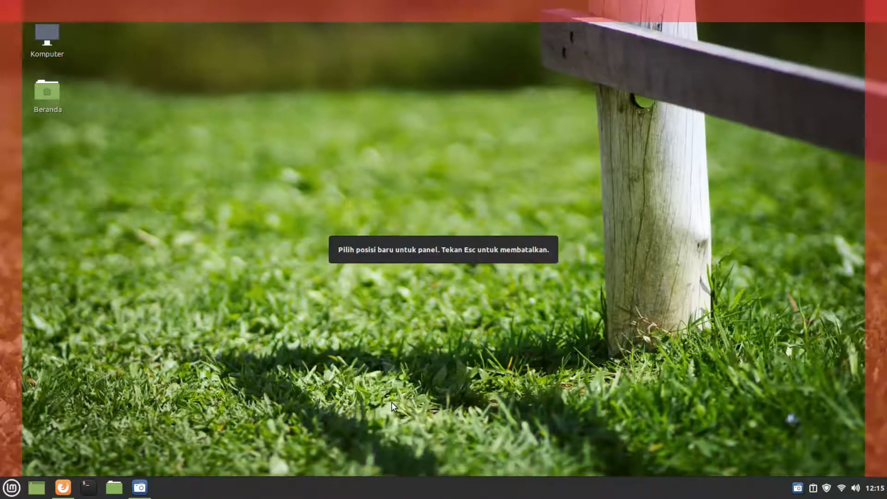
{"action": "left_click", "coordinate": [877, 283]}
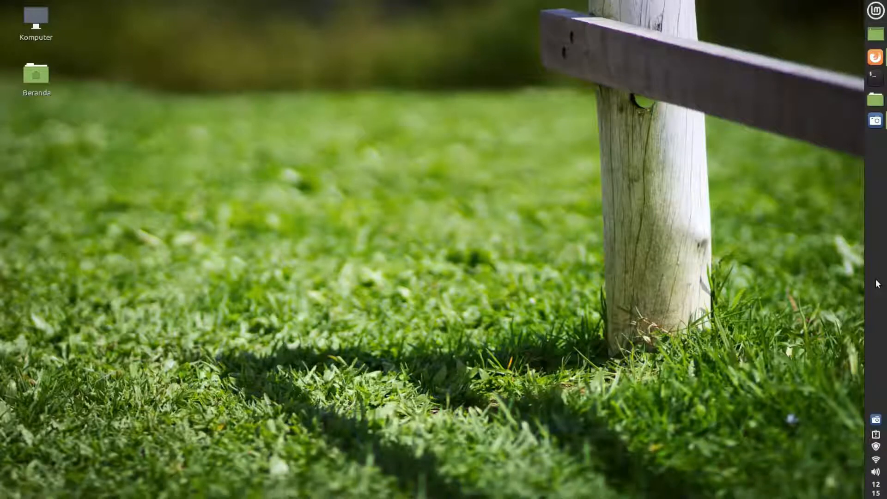
{"action": "right_click", "coordinate": [878, 279]}
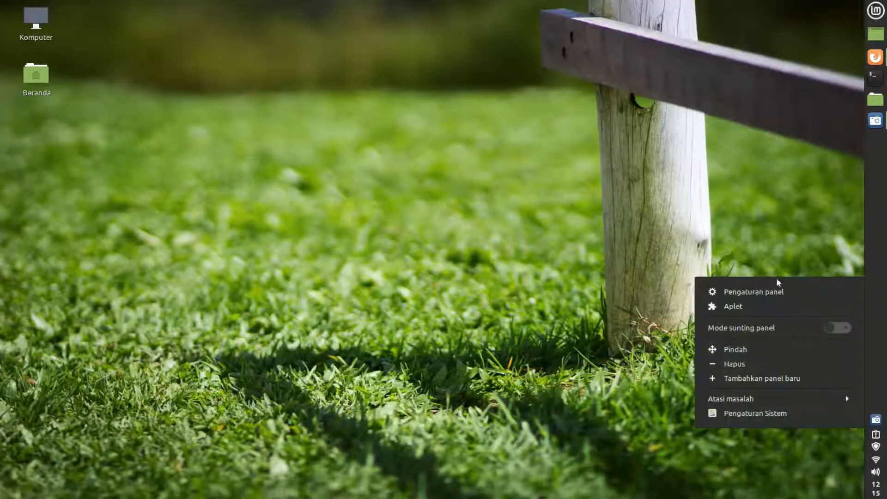
{"action": "left_click", "coordinate": [754, 350]}
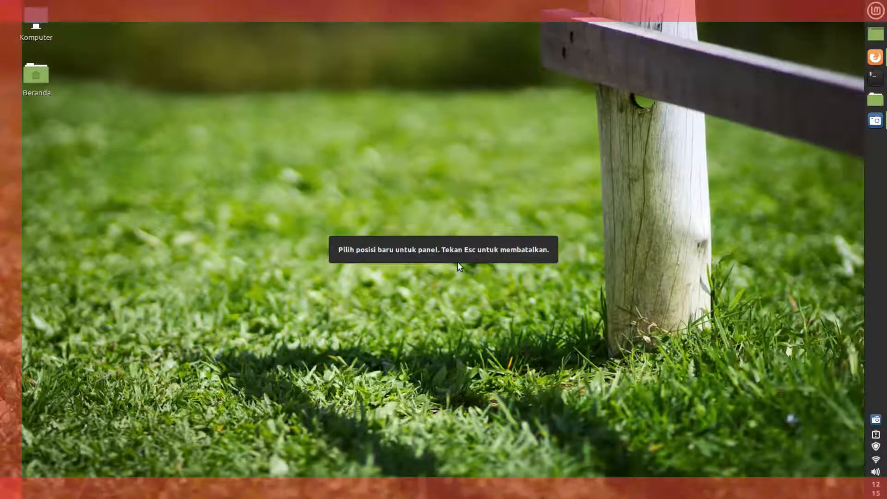
{"action": "left_click", "coordinate": [451, 483]}
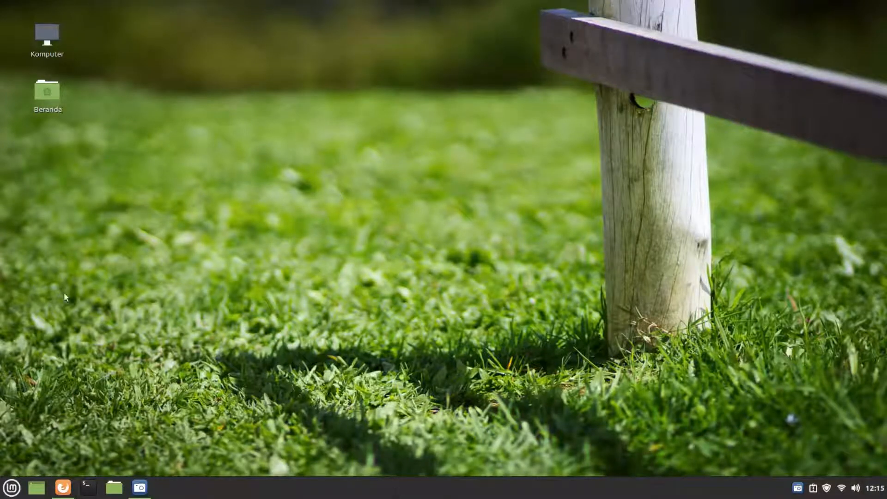
Add a new panel along the left edge of the screen and remove it again
{"action": "right_click", "coordinate": [448, 493]}
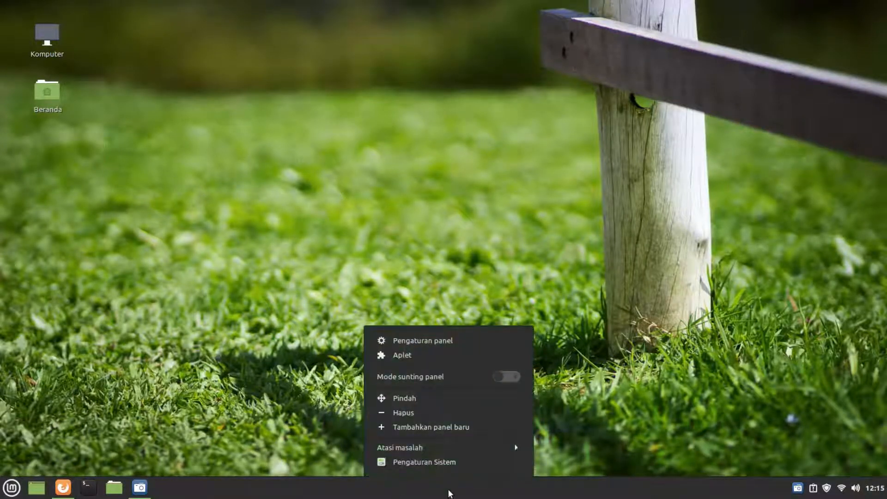
{"action": "left_click", "coordinate": [414, 428]}
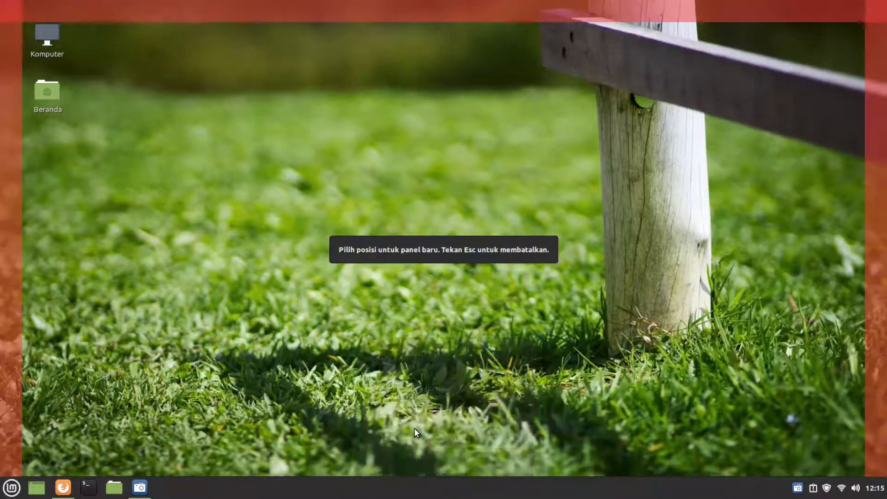
{"action": "left_click", "coordinate": [13, 253]}
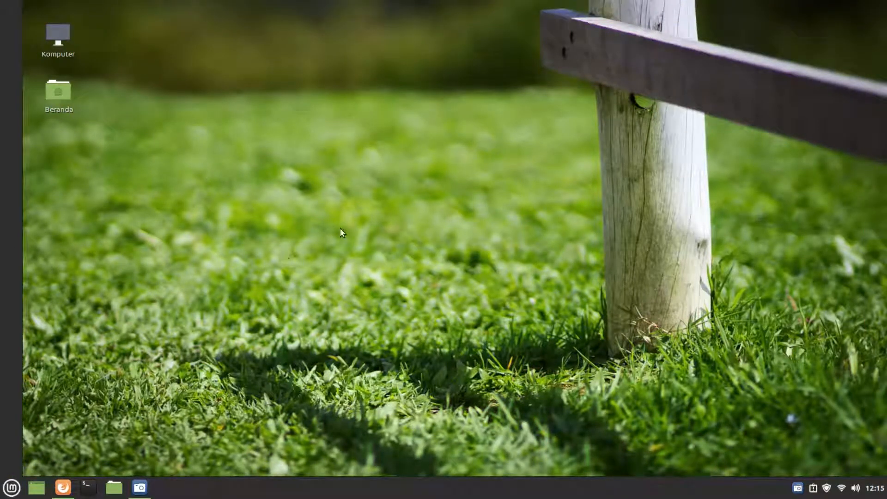
{"action": "right_click", "coordinate": [8, 212]}
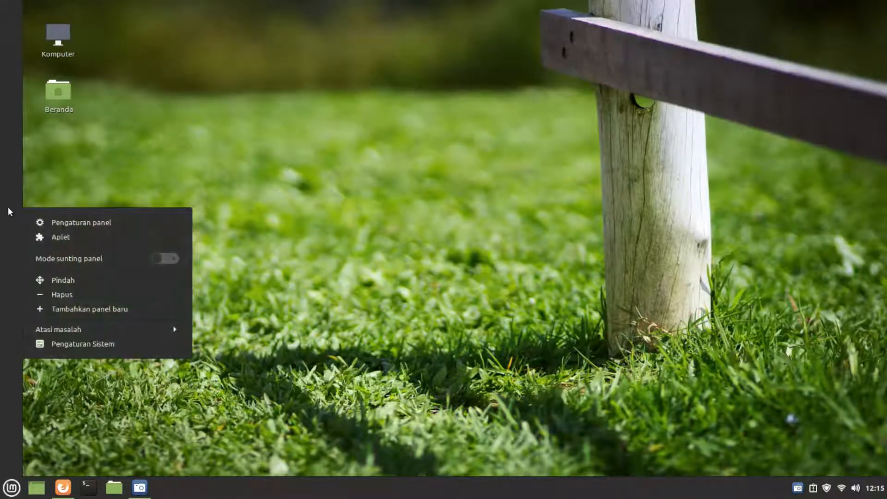
{"action": "left_click", "coordinate": [78, 298]}
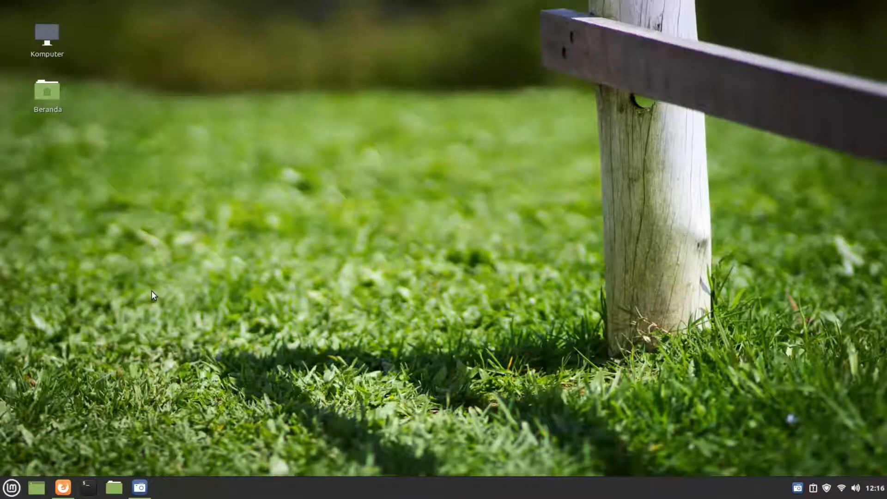
Open the bottom panel's settings and review its auto-hide options, keeping the panel always shown
{"action": "right_click", "coordinate": [392, 496]}
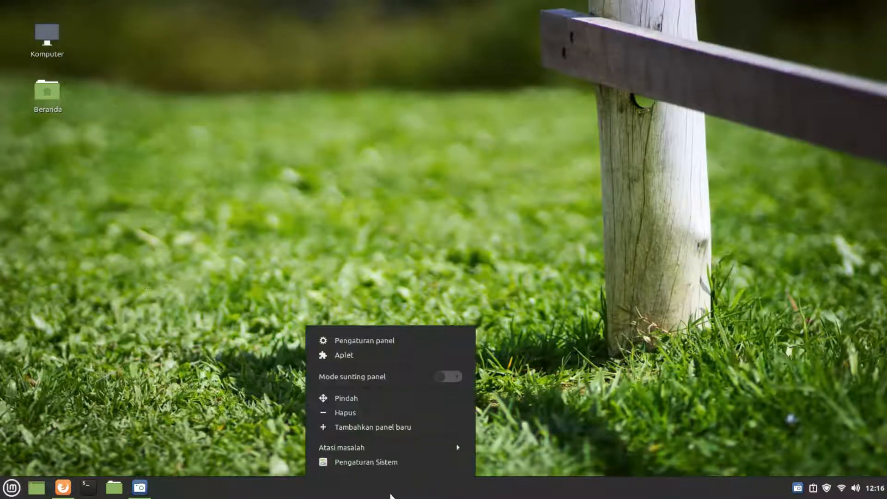
{"action": "left_click", "coordinate": [390, 343]}
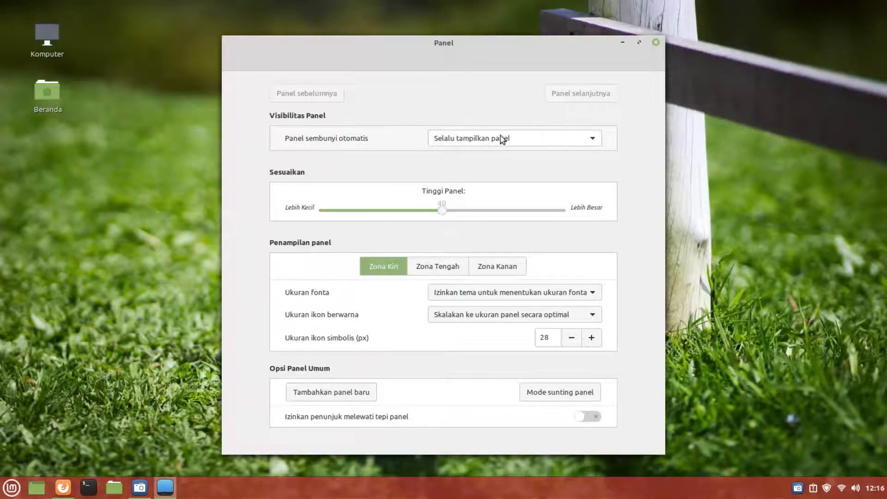
{"action": "left_click", "coordinate": [583, 143]}
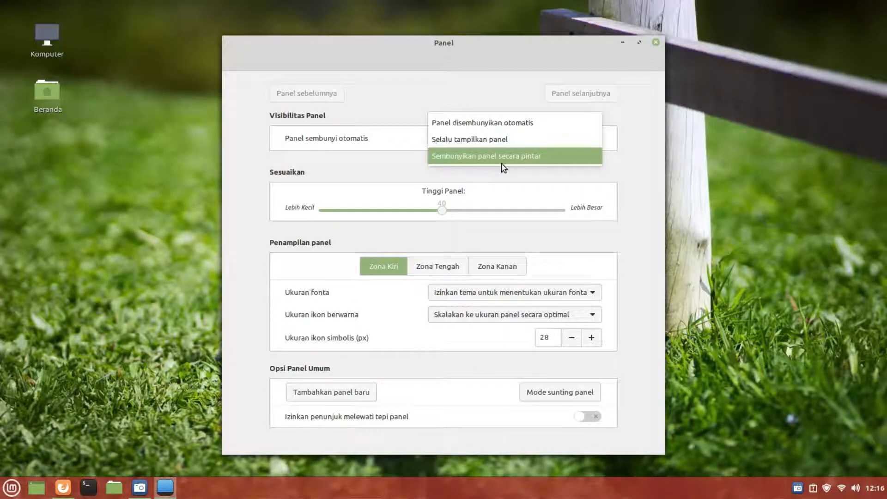
{"action": "left_click", "coordinate": [396, 165]}
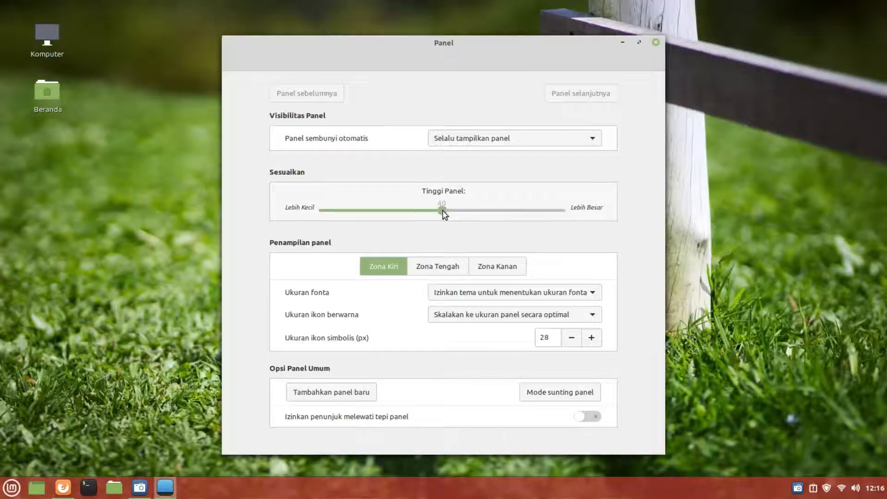
Raise the panel height to 55 and restore it to 40
{"action": "left_click_drag", "start_coordinate": [443, 212], "coordinate": [510, 220]}
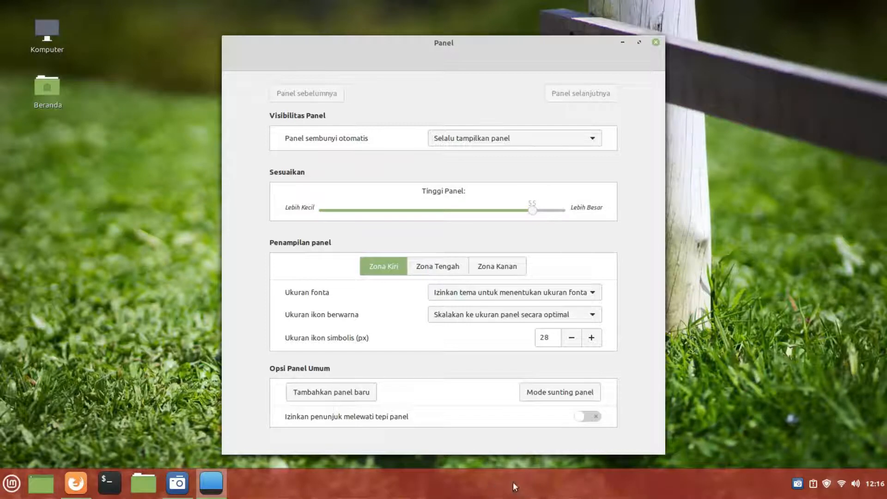
{"action": "left_click_drag", "start_coordinate": [533, 215], "coordinate": [449, 217]}
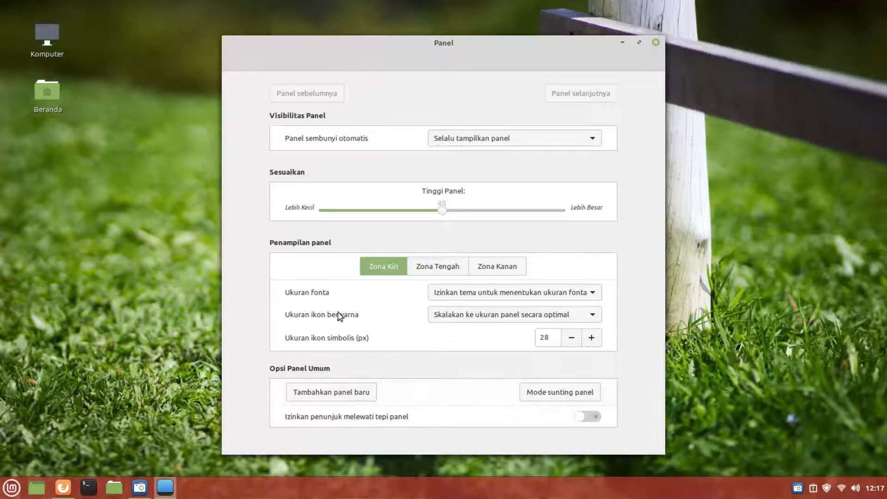
Review the panel appearance settings for the center and right zones, then close the panel settings
{"action": "left_click", "coordinate": [434, 273]}
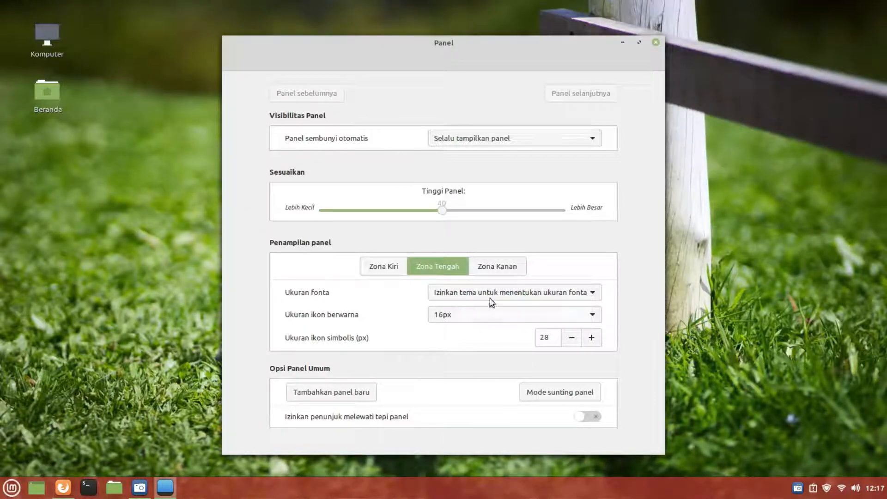
{"action": "left_click", "coordinate": [495, 270]}
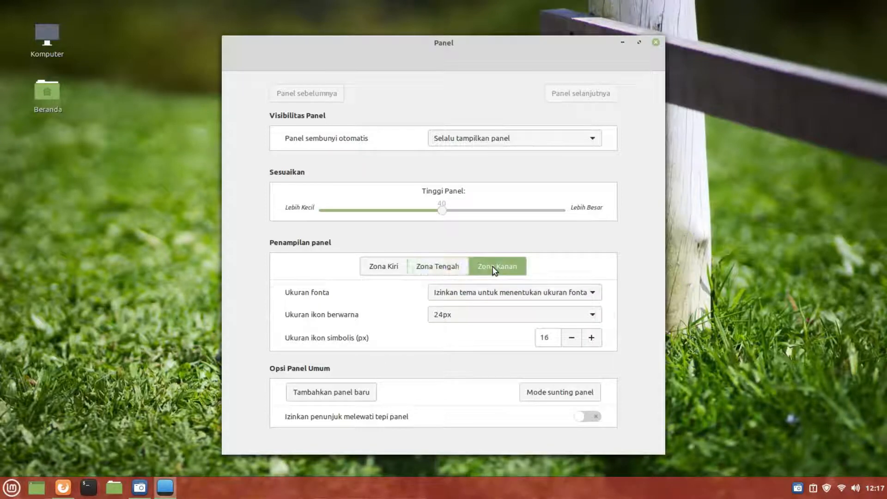
{"action": "left_click", "coordinate": [655, 42]}
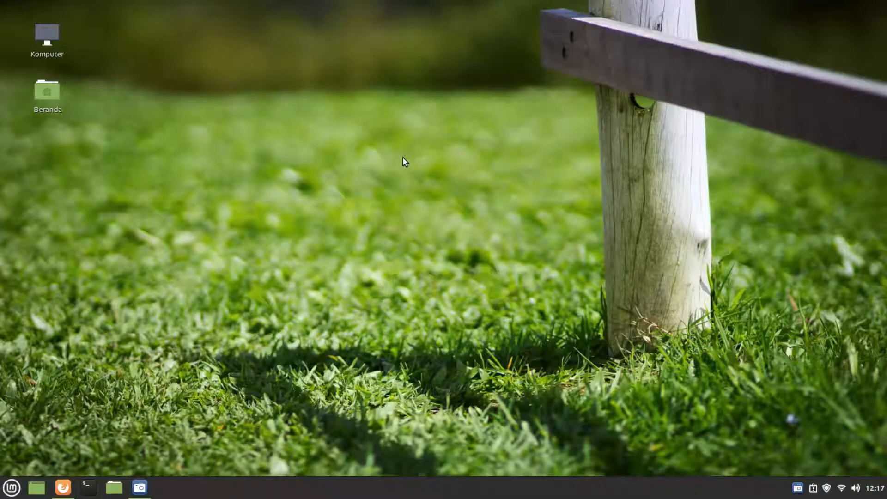
Open the desklet manager from the desktop
{"action": "right_click", "coordinate": [351, 87]}
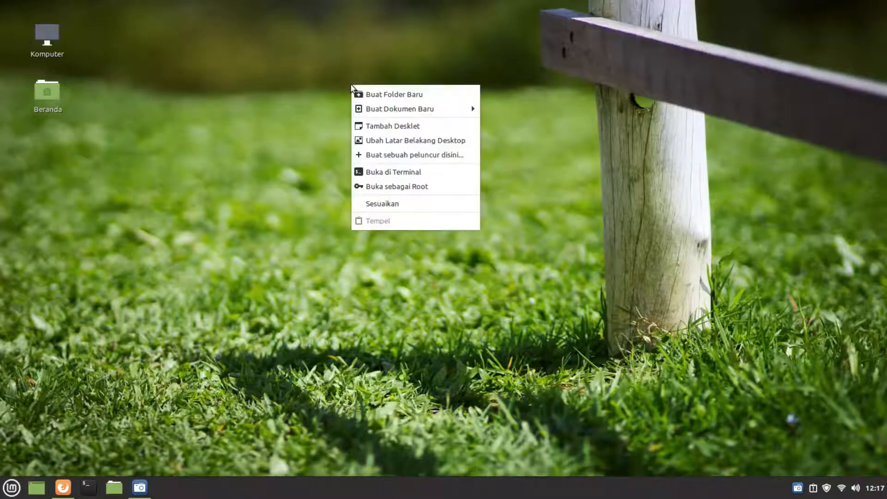
{"action": "left_click", "coordinate": [401, 127]}
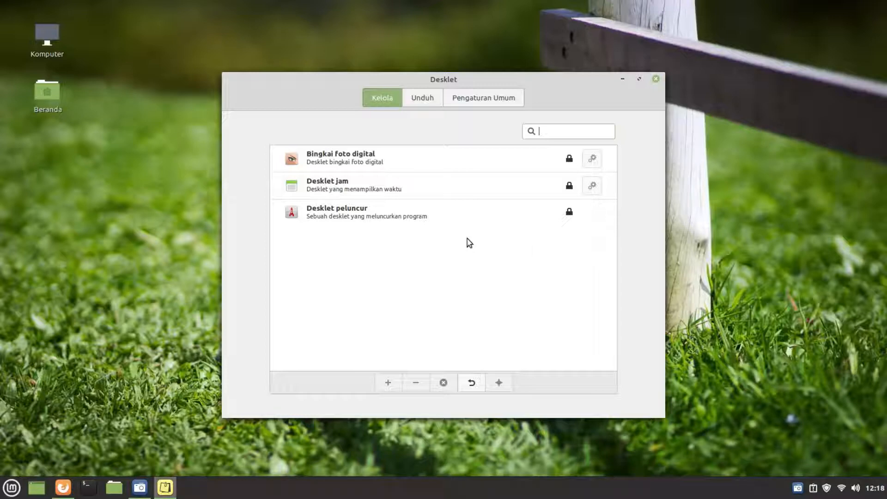
Add the Desklet jam clock to the desktop and move it to the upper-right corner
{"action": "left_click", "coordinate": [421, 187]}
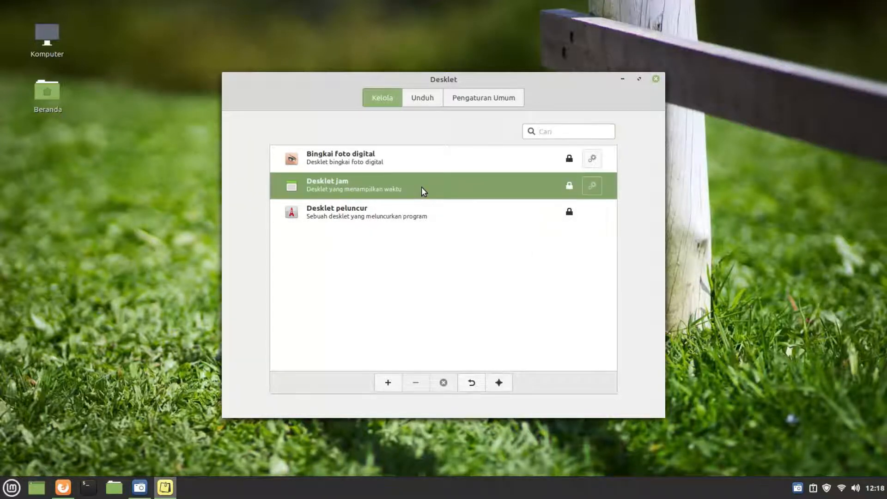
{"action": "left_click", "coordinate": [387, 383]}
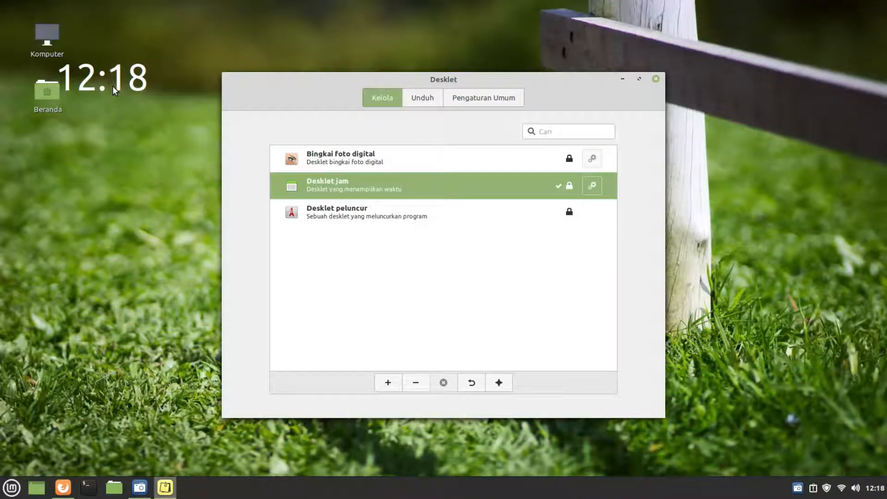
{"action": "left_click_drag", "start_coordinate": [113, 86], "coordinate": [800, 74]}
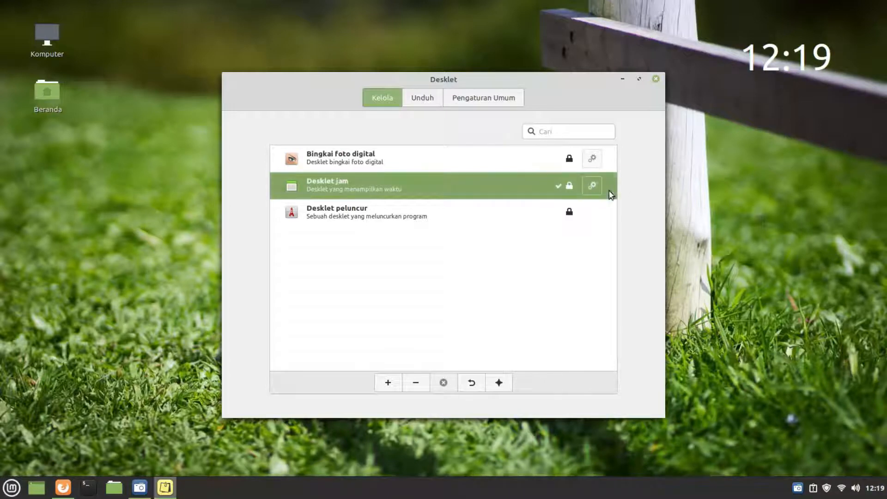
Review the clock desklet's configuration options and remove the desklet from the desktop
{"action": "left_click", "coordinate": [591, 186]}
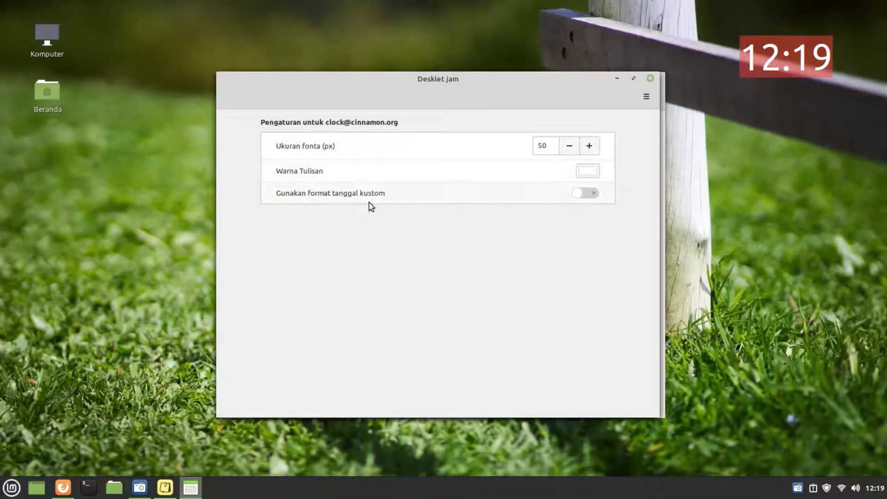
{"action": "left_click", "coordinate": [651, 79]}
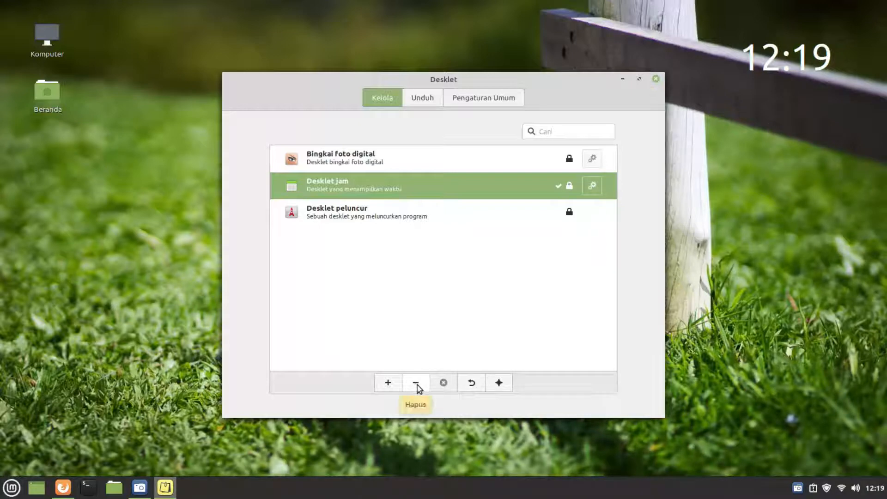
{"action": "right_click", "coordinate": [775, 56]}
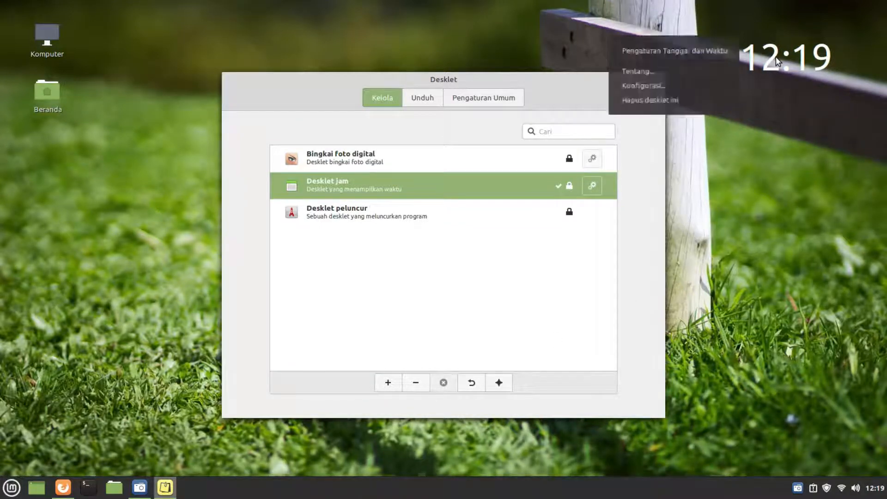
{"action": "left_click", "coordinate": [678, 100]}
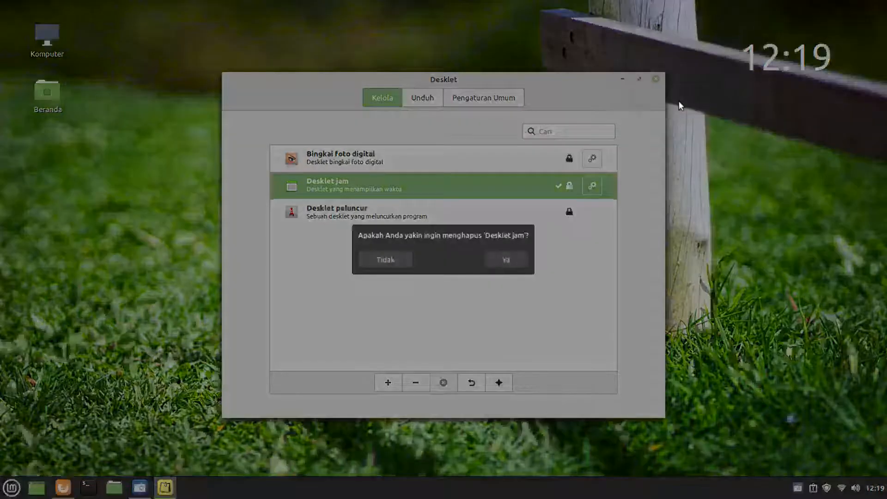
{"action": "left_click", "coordinate": [510, 259]}
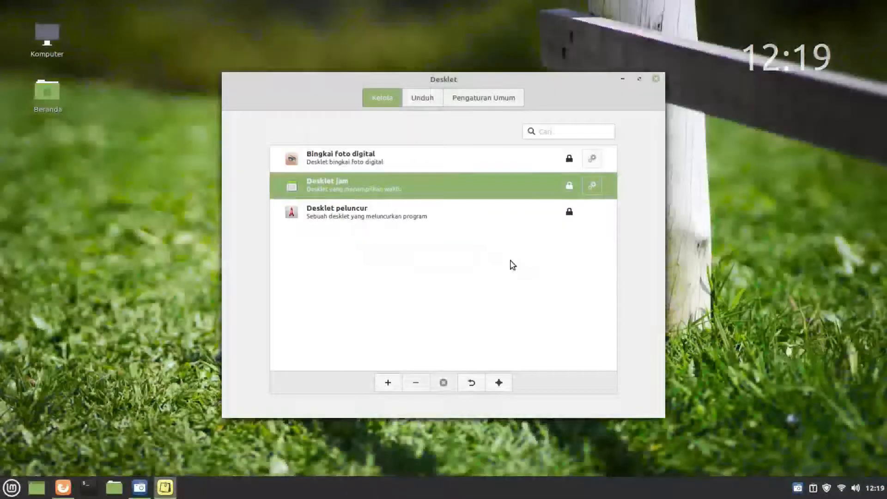
Add the Bingkai foto digital desklet to the desktop and move it clear of the desktop icons
{"action": "left_click", "coordinate": [396, 166]}
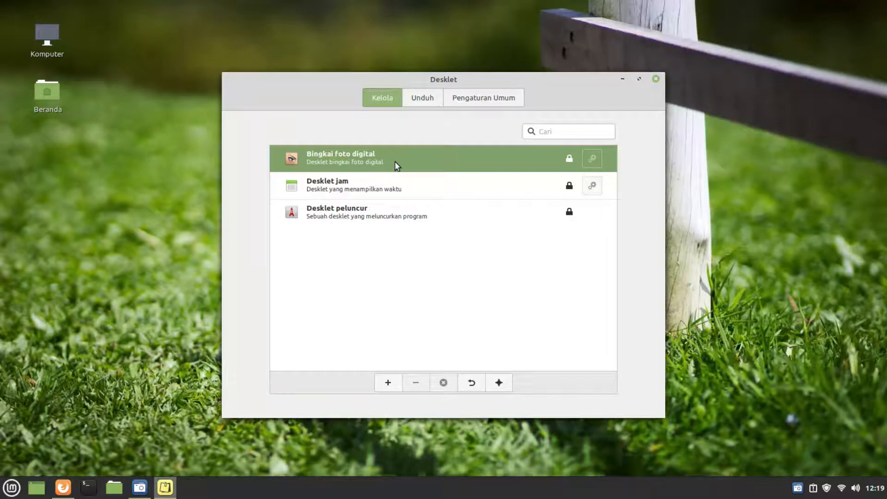
{"action": "left_click", "coordinate": [388, 384]}
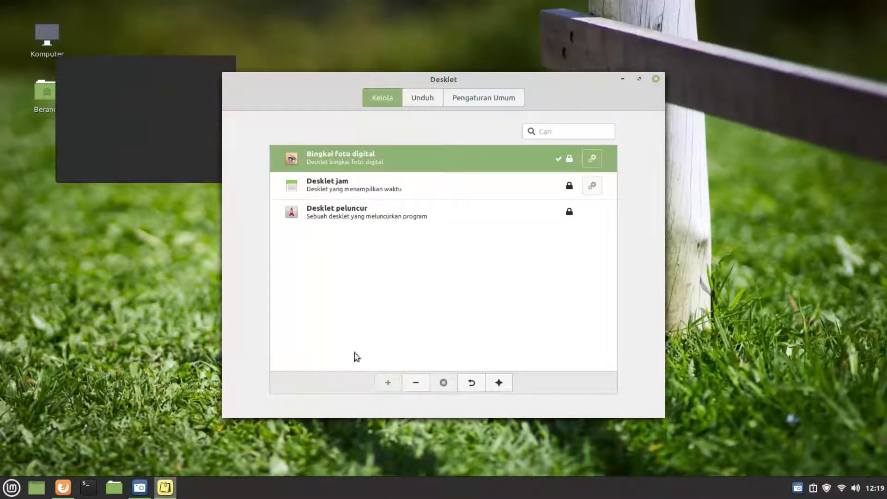
{"action": "left_click_drag", "start_coordinate": [180, 70], "coordinate": [234, 40]}
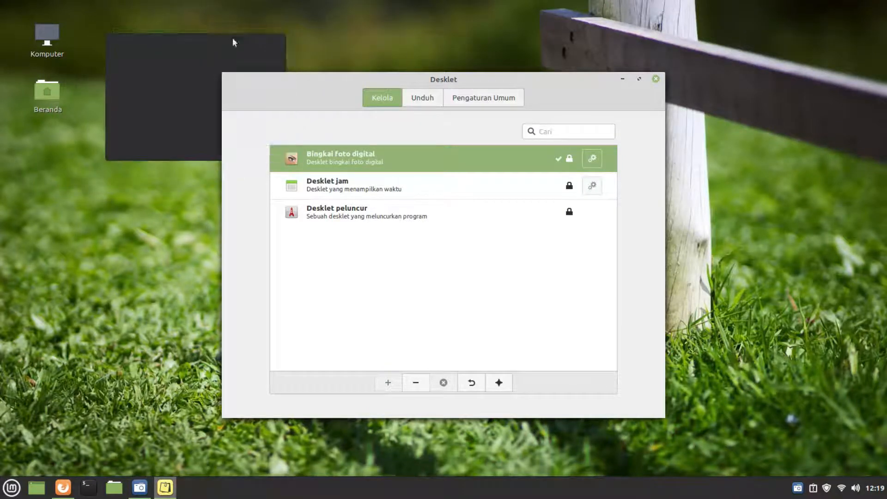
Set the photo frame desklet's image folder to Gambar and move the frame to the desktop's upper-right corner
{"action": "left_click", "coordinate": [592, 158]}
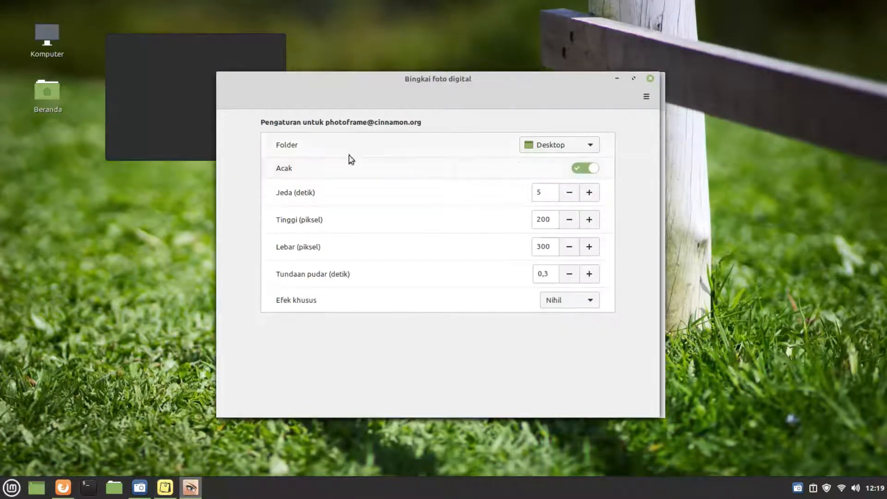
{"action": "left_click", "coordinate": [588, 145]}
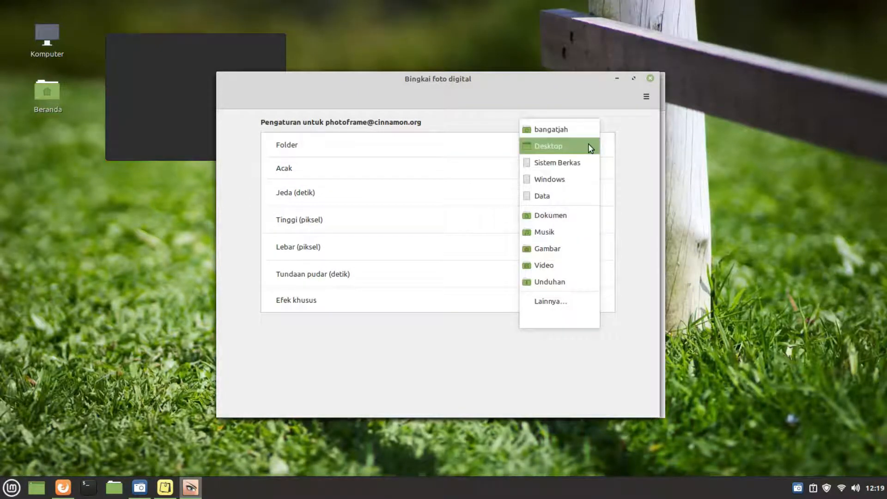
{"action": "left_click", "coordinate": [555, 249]}
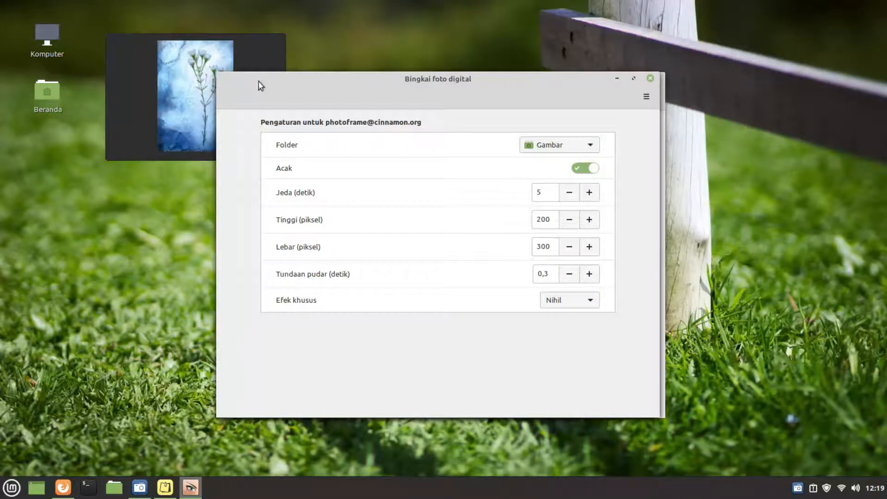
{"action": "left_click", "coordinate": [650, 78]}
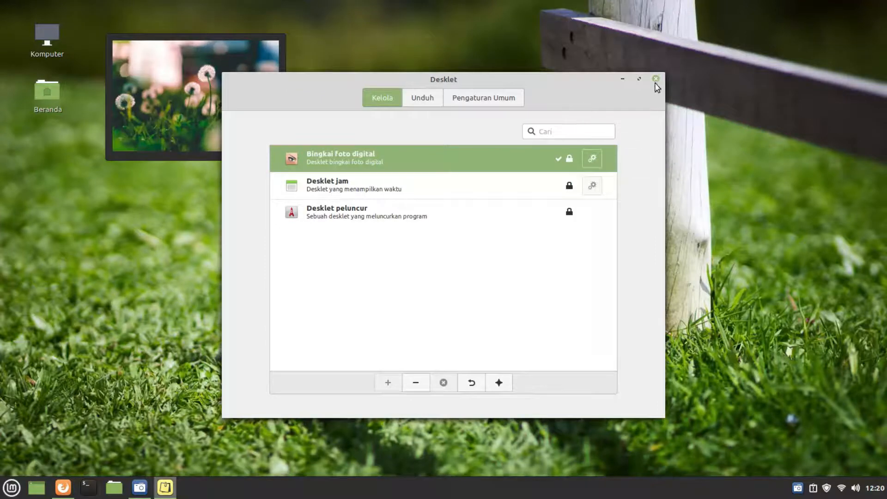
{"action": "left_click_drag", "start_coordinate": [240, 62], "coordinate": [823, 58]}
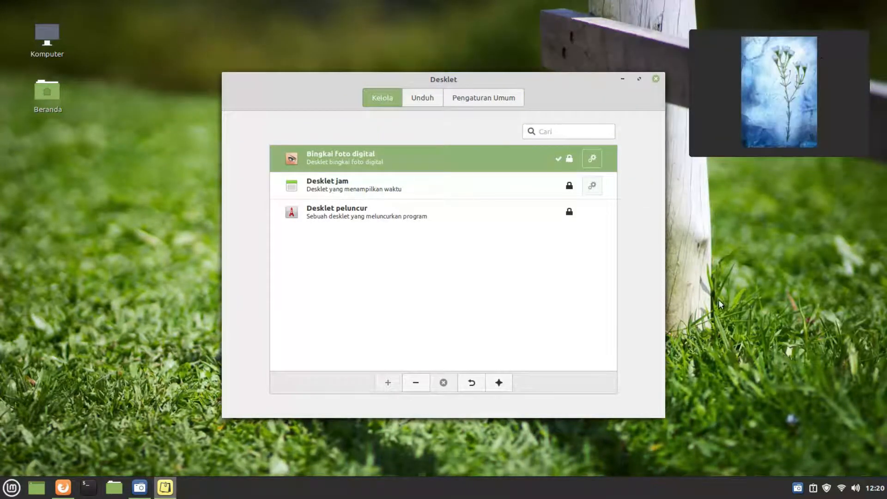
Look through the downloadable desklets and their sorting options, keeping the Popularitas order, and refresh the list
{"action": "left_click", "coordinate": [425, 98]}
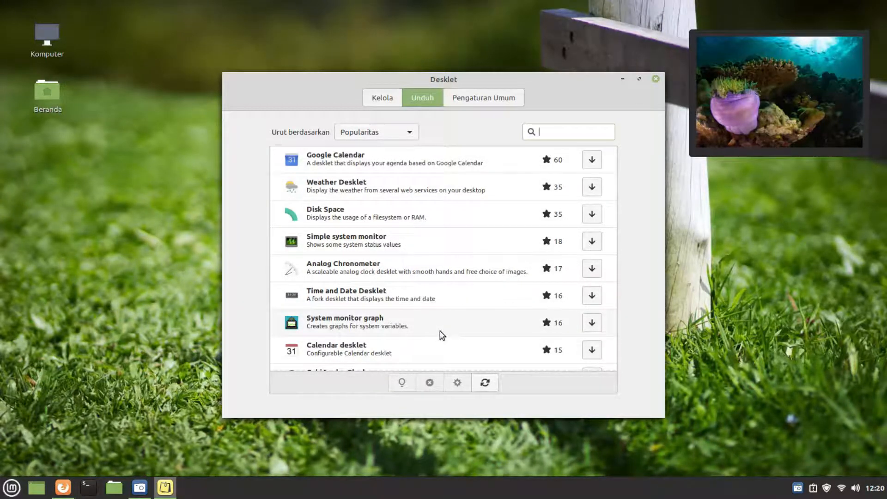
{"action": "left_click", "coordinate": [409, 132]}
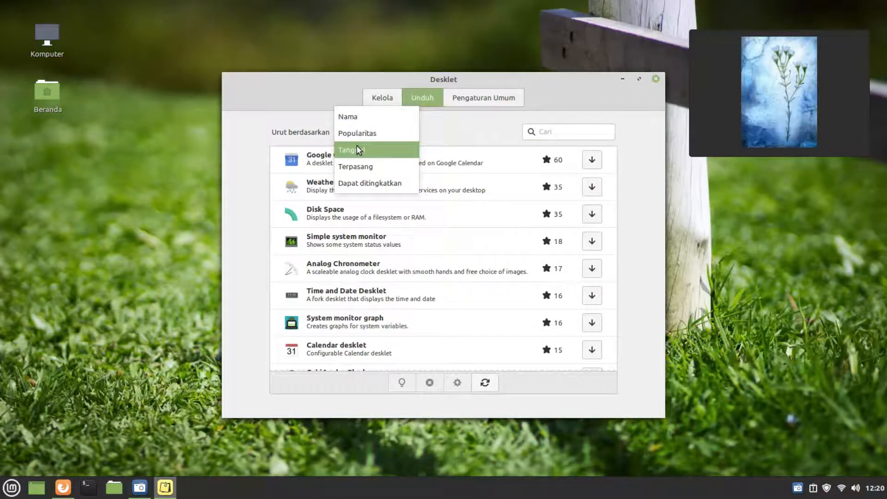
{"action": "left_click", "coordinate": [447, 136]}
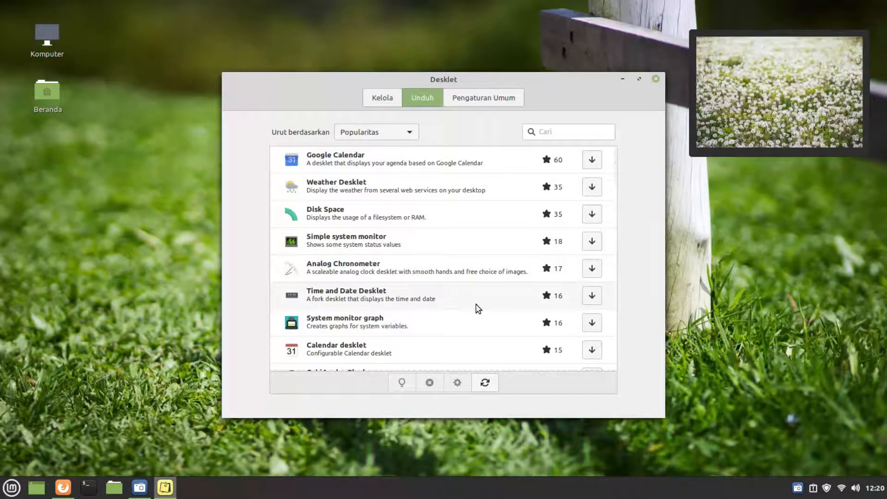
{"action": "left_click", "coordinate": [485, 384]}
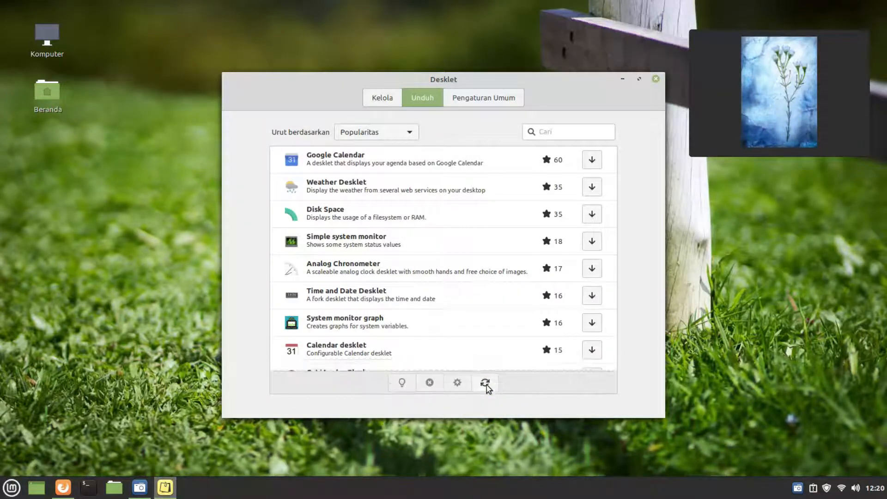
Review the general desklet settings and decoration choices, keeping Tanpa dekorasi, and close the desklet manager
{"action": "left_click", "coordinate": [481, 100]}
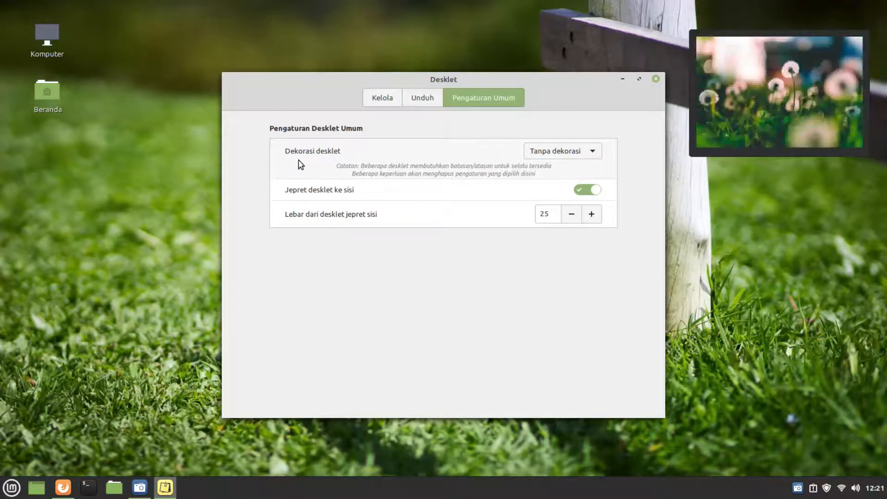
{"action": "left_click", "coordinate": [595, 155]}
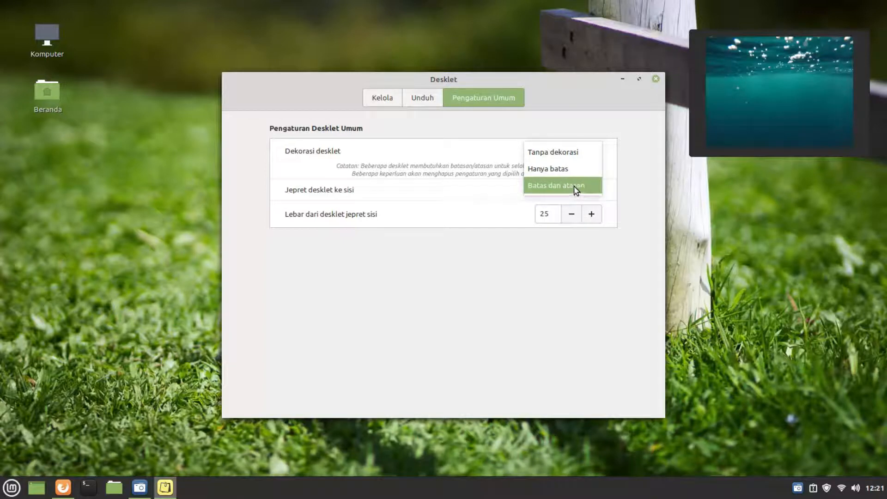
{"action": "left_click", "coordinate": [480, 152]}
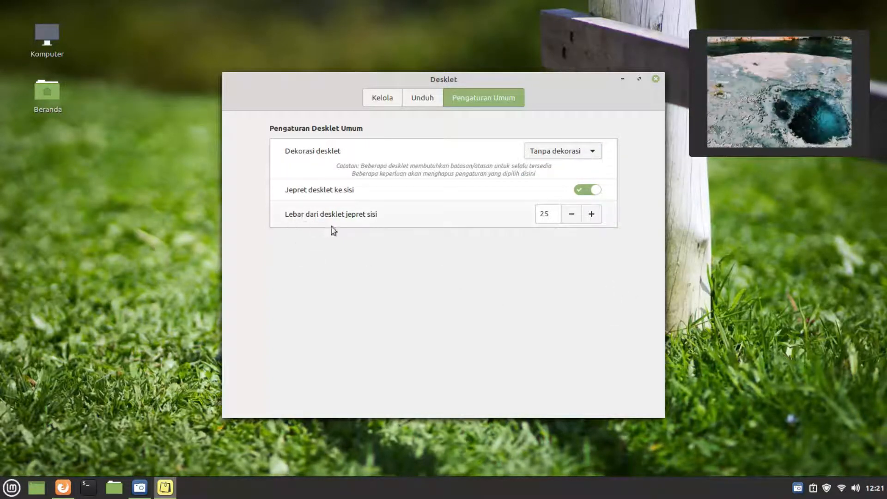
{"action": "left_click", "coordinate": [655, 80]}
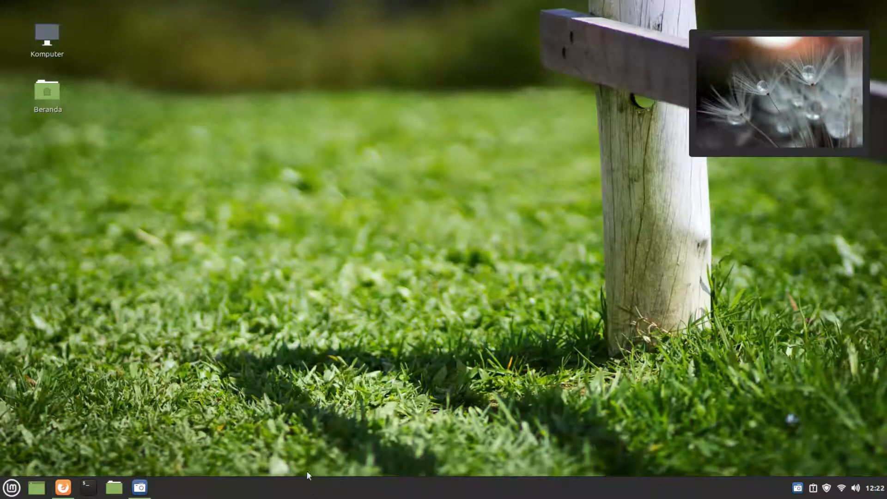
Add a LibreOffice Writer shortcut to the desktop from the Perkantoran application category
{"action": "left_click", "coordinate": [11, 486]}
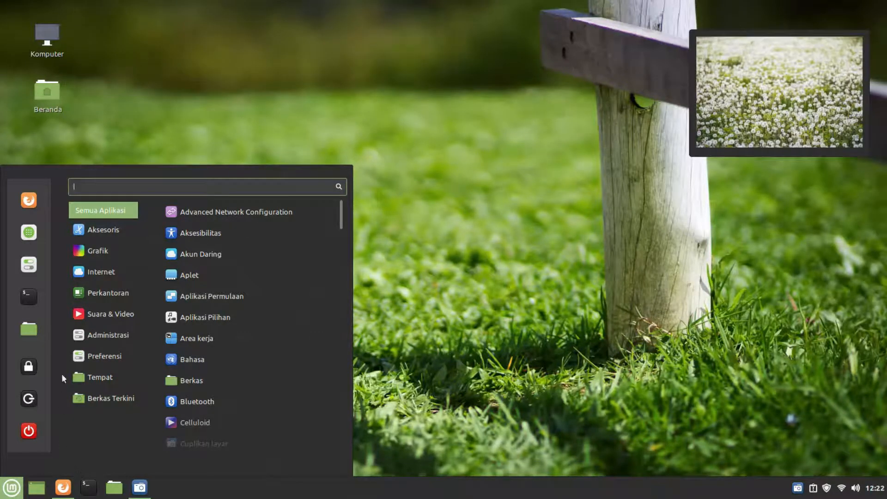
{"action": "mouse_move", "coordinate": [115, 291]}
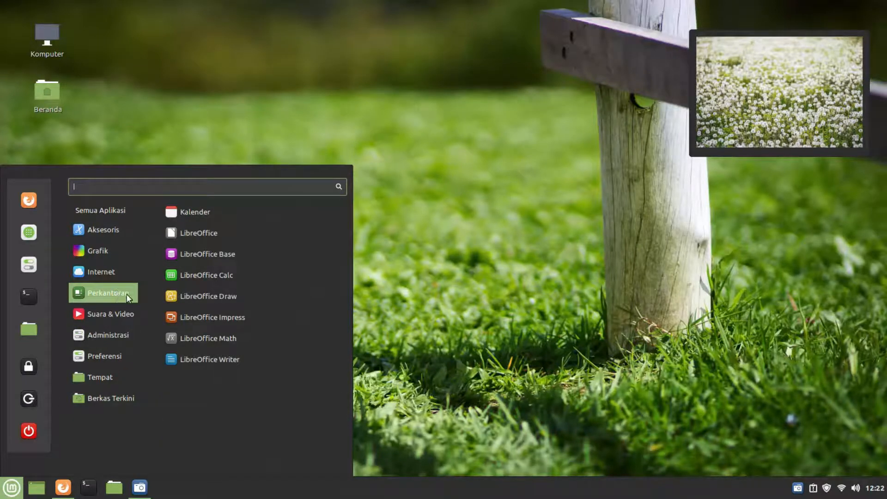
{"action": "right_click", "coordinate": [211, 362]}
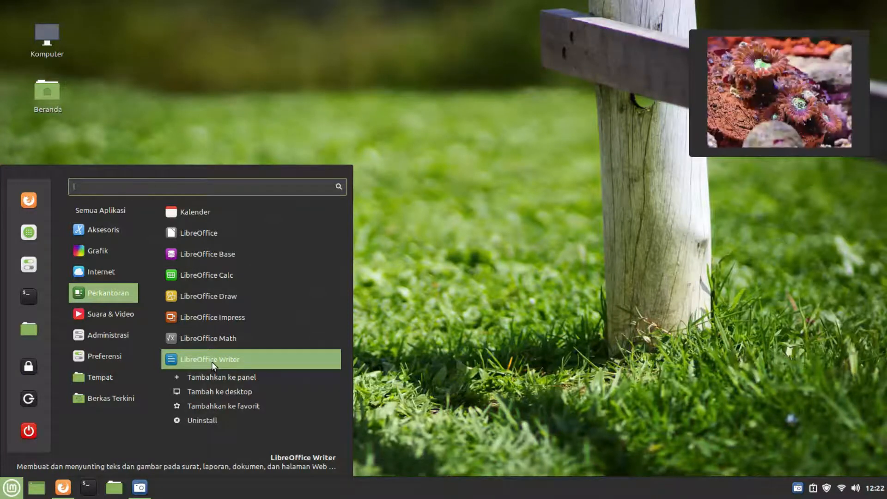
{"action": "left_click", "coordinate": [231, 395]}
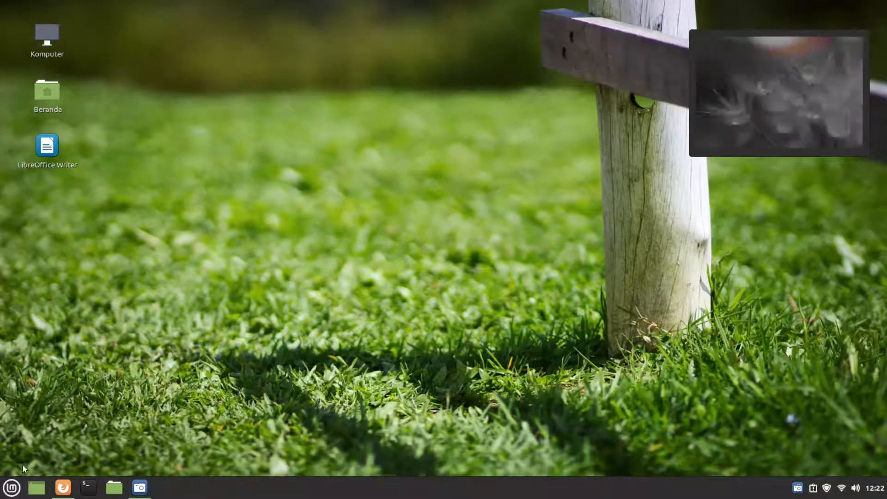
Add LibreOffice Writer from the Perkantoran category to the panel, and unpin it from the panel again
{"action": "left_click", "coordinate": [10, 488]}
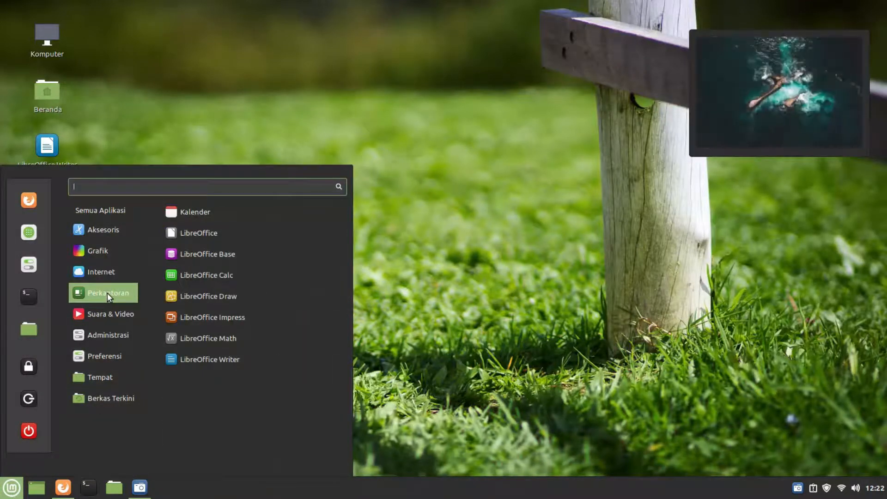
{"action": "right_click", "coordinate": [200, 361]}
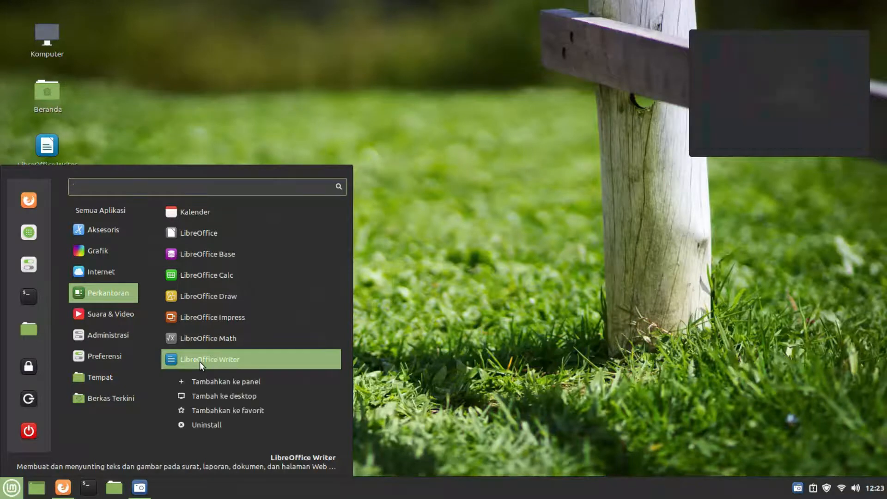
{"action": "left_click", "coordinate": [237, 380]}
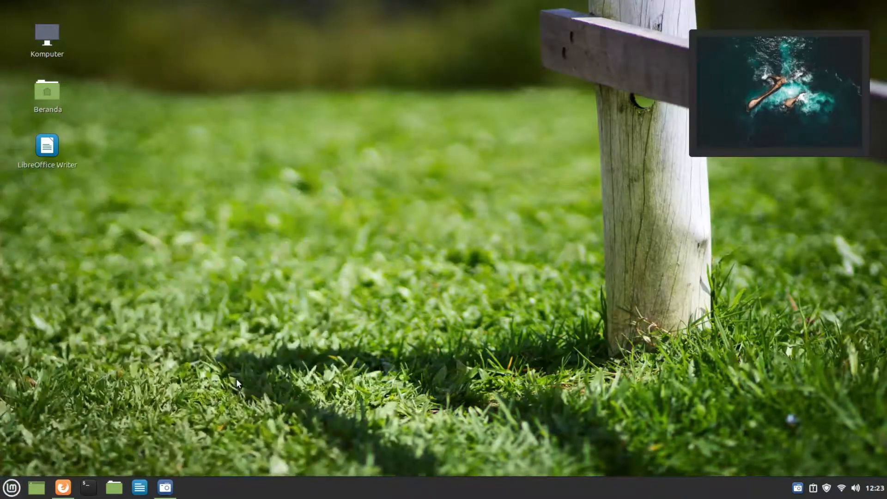
{"action": "right_click", "coordinate": [141, 493]}
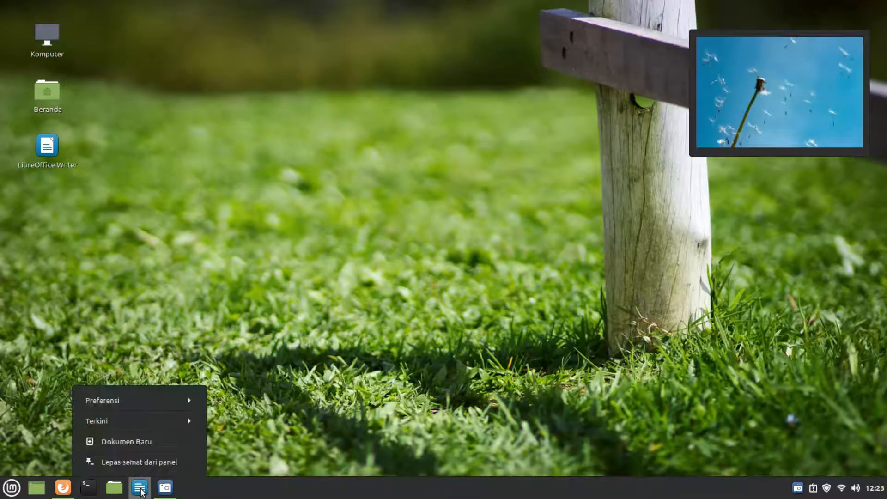
{"action": "left_click", "coordinate": [145, 460]}
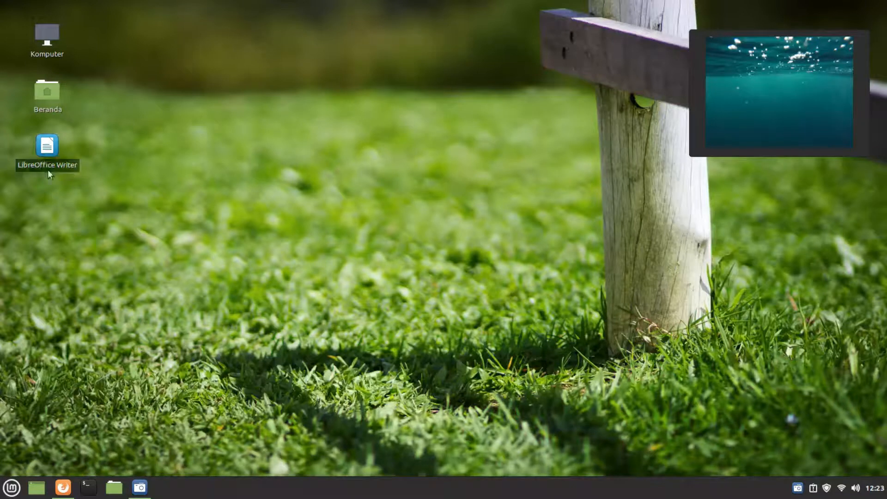
Permanently delete the LibreOffice Writer shortcut from the desktop
{"action": "left_click", "coordinate": [46, 153]}
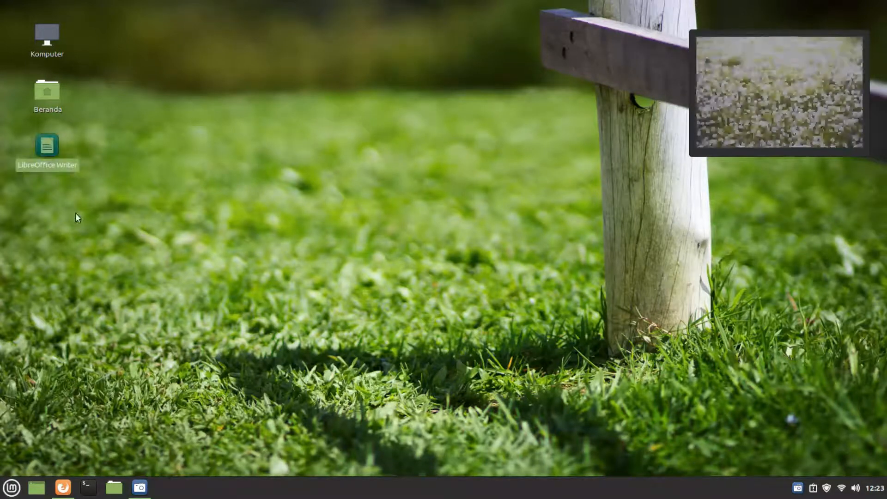
{"action": "right_click", "coordinate": [46, 163]}
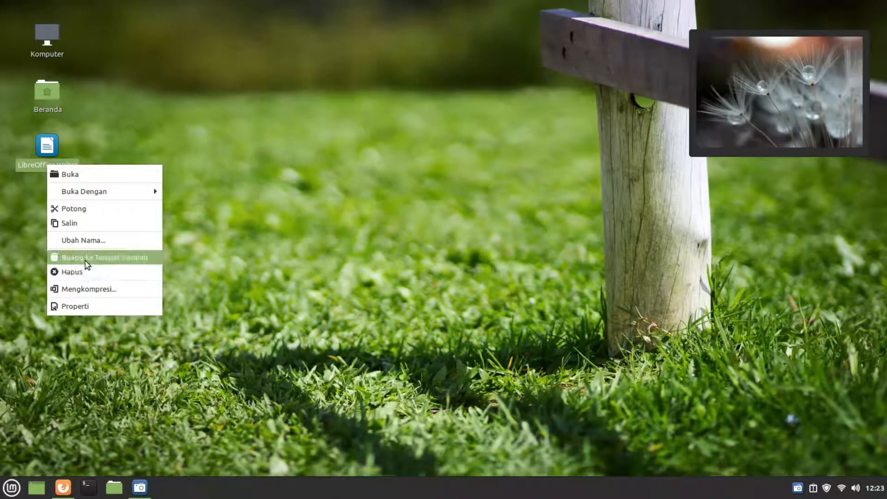
{"action": "left_click", "coordinate": [86, 273]}
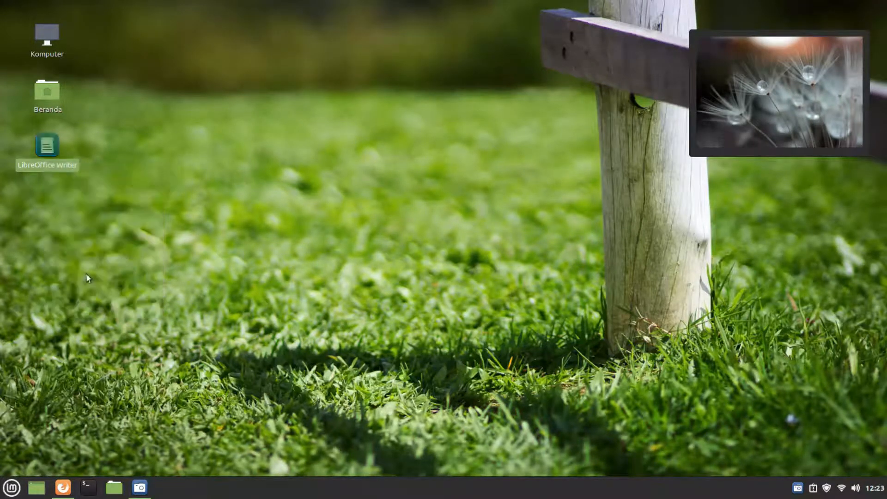
{"action": "left_click", "coordinate": [514, 272]}
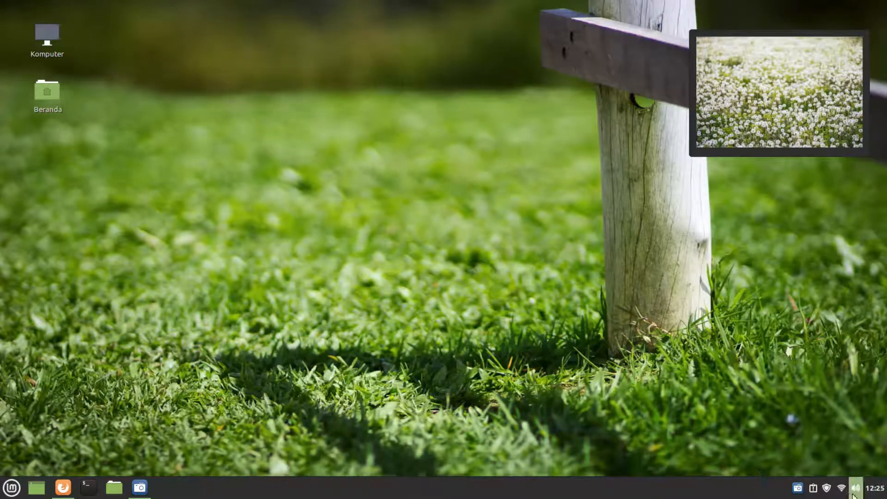
Open the panel's applet manager, review the installed applets and try out the Tampilkan desktop applet on the panel
{"action": "right_click", "coordinate": [541, 489]}
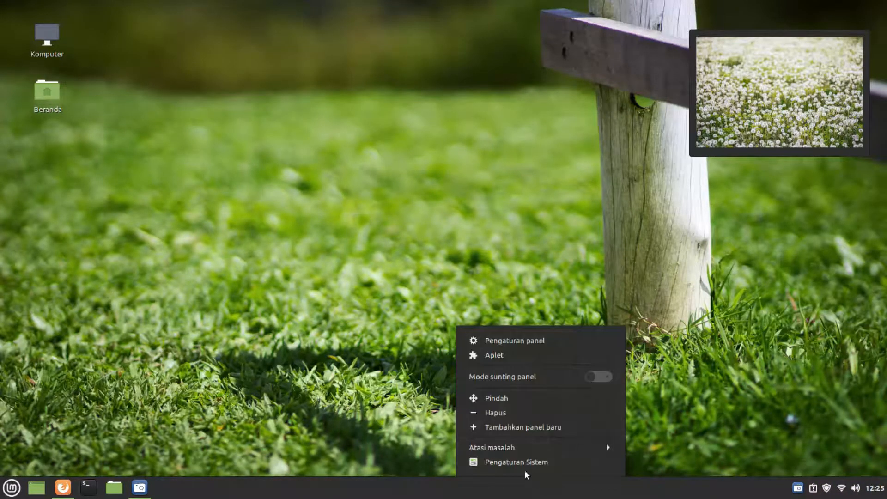
{"action": "left_click", "coordinate": [501, 356]}
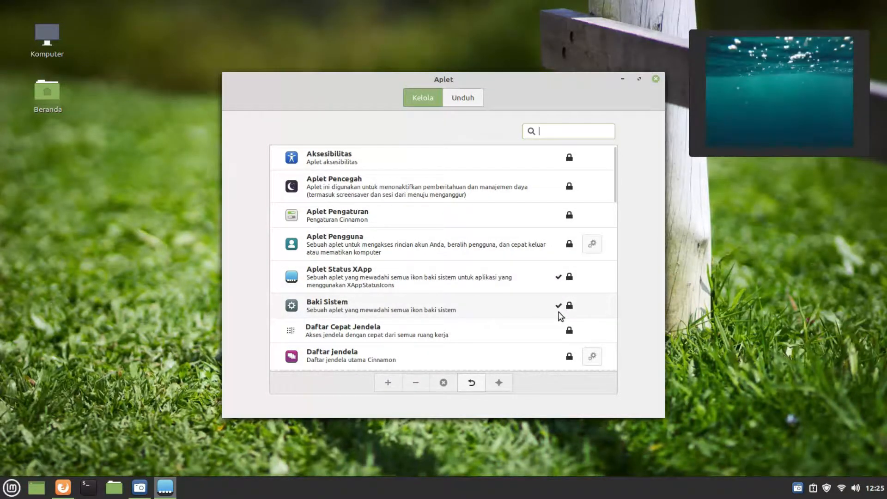
{"action": "scroll", "coordinate": [560, 317], "scroll_direction": "down", "scroll_amount": 10}
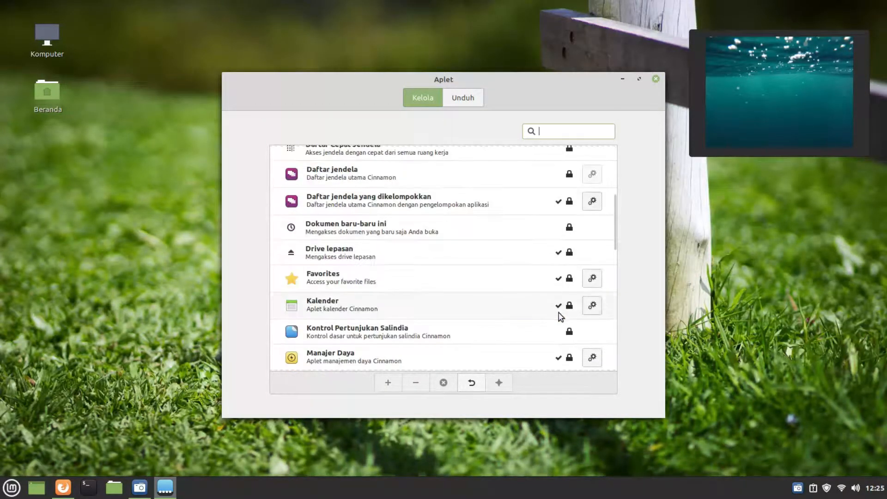
{"action": "scroll", "coordinate": [560, 316], "scroll_direction": "down", "scroll_amount": 5}
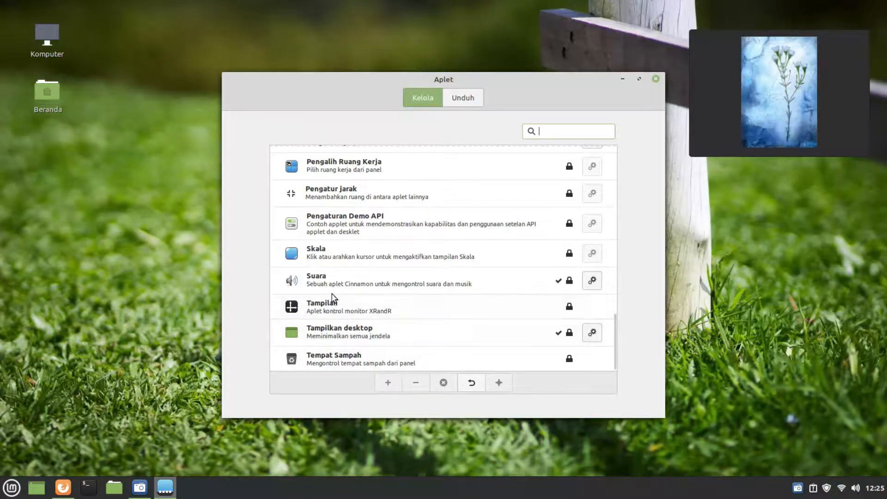
{"action": "left_click", "coordinate": [39, 491]}
{"action": "left_click", "coordinate": [39, 491]}
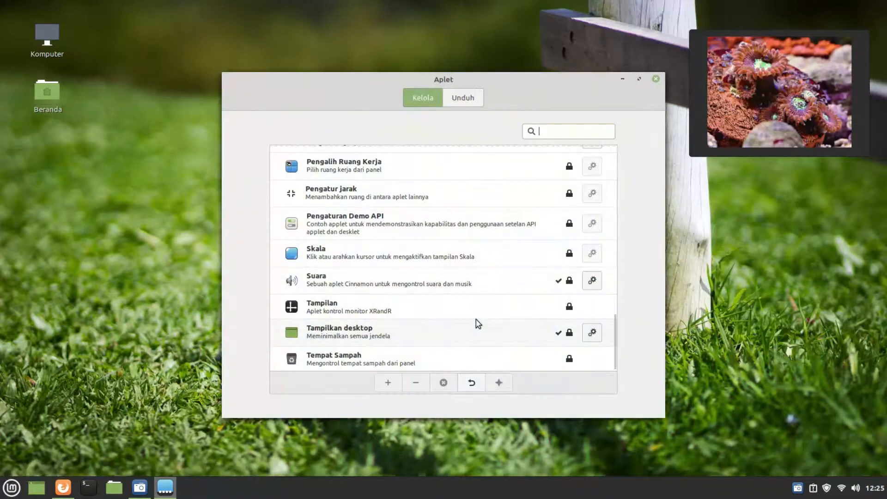
{"action": "scroll", "coordinate": [476, 320], "scroll_direction": "up", "scroll_amount": 1}
{"action": "scroll", "coordinate": [476, 320], "scroll_direction": "up", "scroll_amount": 2}
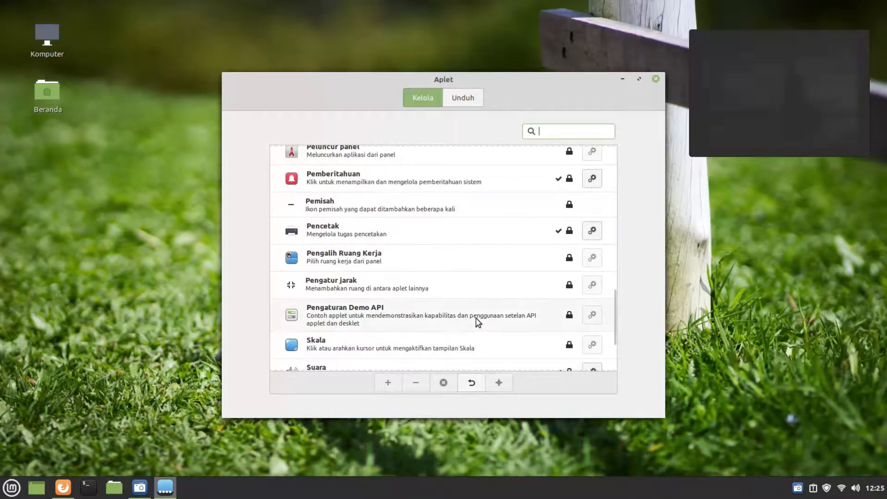
{"action": "scroll", "coordinate": [476, 319], "scroll_direction": "up", "scroll_amount": 2}
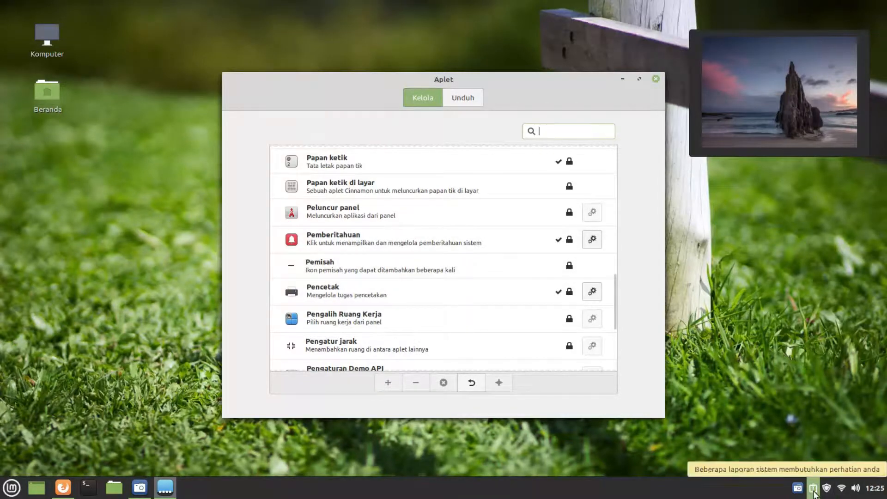
Change the Menu applet's icon to linuxmint-logo-filled-leaf-badge and close the applet settings and manager
{"action": "scroll", "coordinate": [358, 231], "scroll_direction": "up", "scroll_amount": 4}
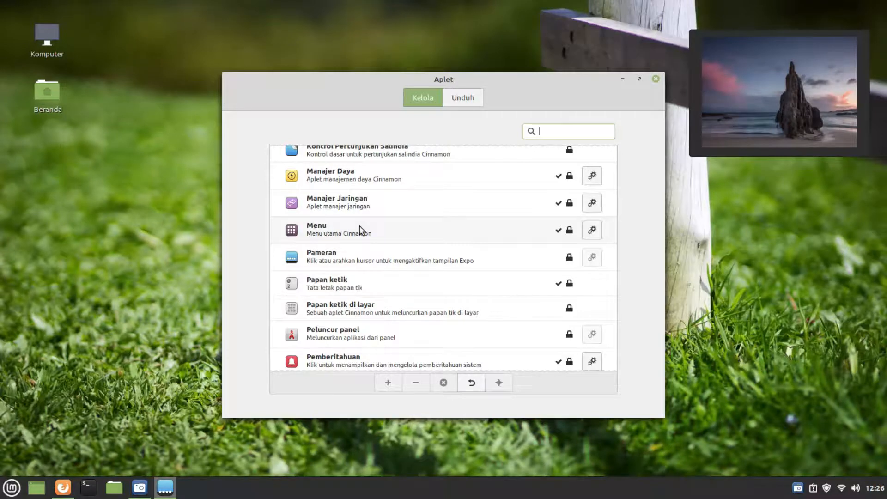
{"action": "left_click", "coordinate": [592, 231]}
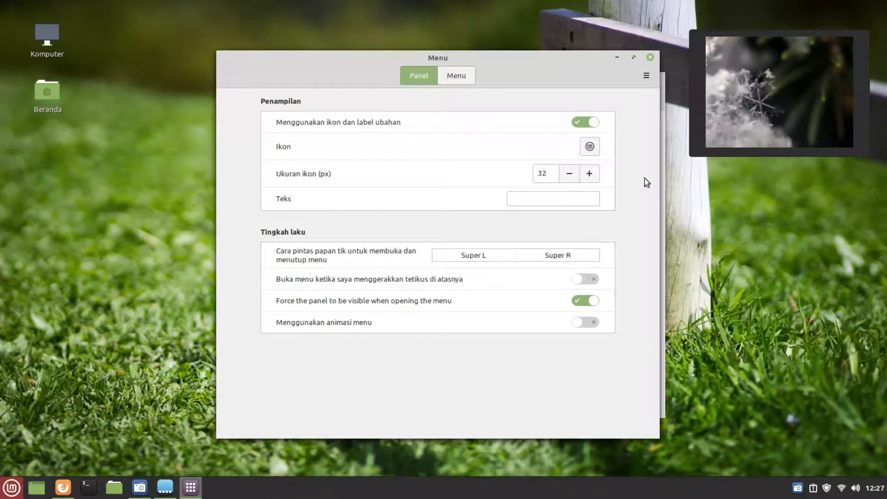
{"action": "left_click", "coordinate": [592, 152]}
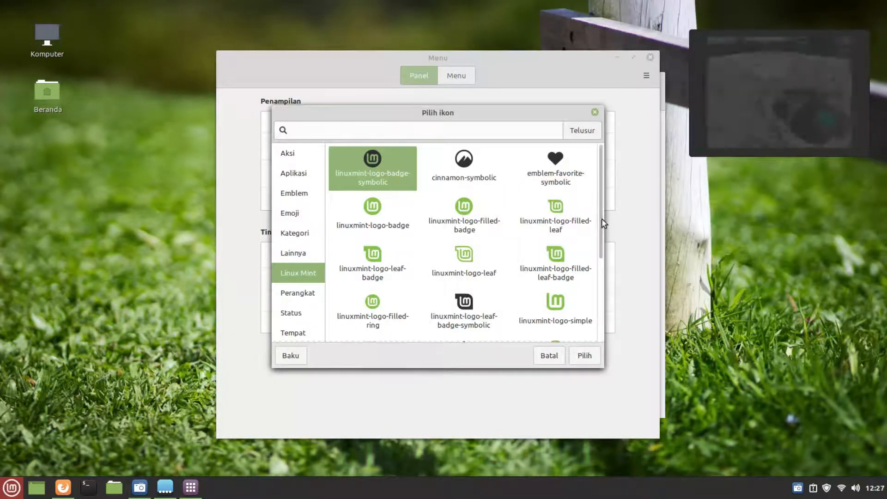
{"action": "left_click_drag", "start_coordinate": [601, 218], "coordinate": [601, 246]}
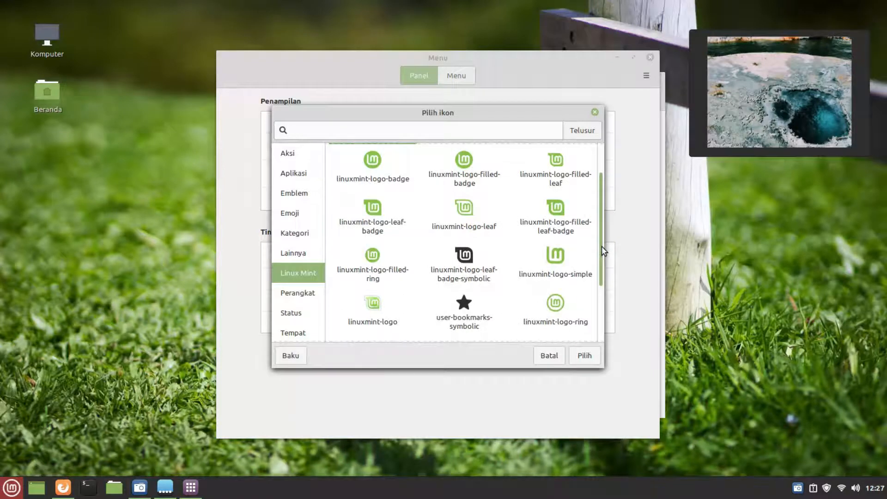
{"action": "left_click", "coordinate": [557, 216]}
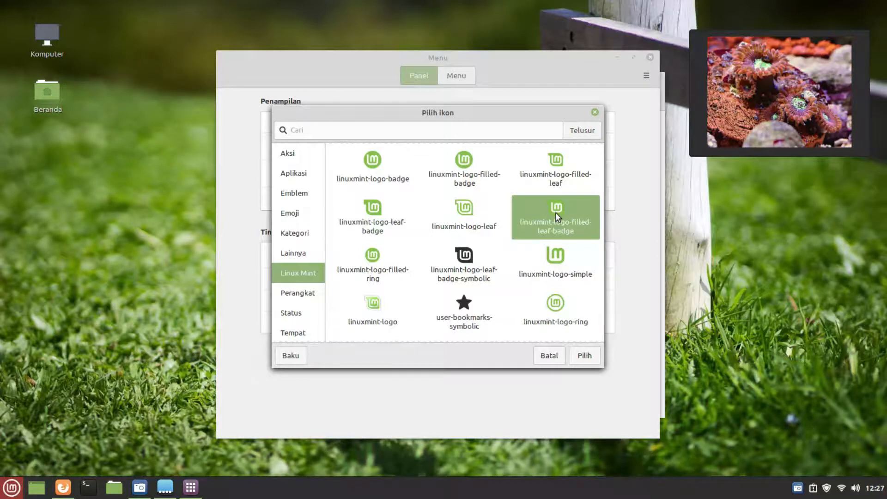
{"action": "left_click", "coordinate": [583, 356]}
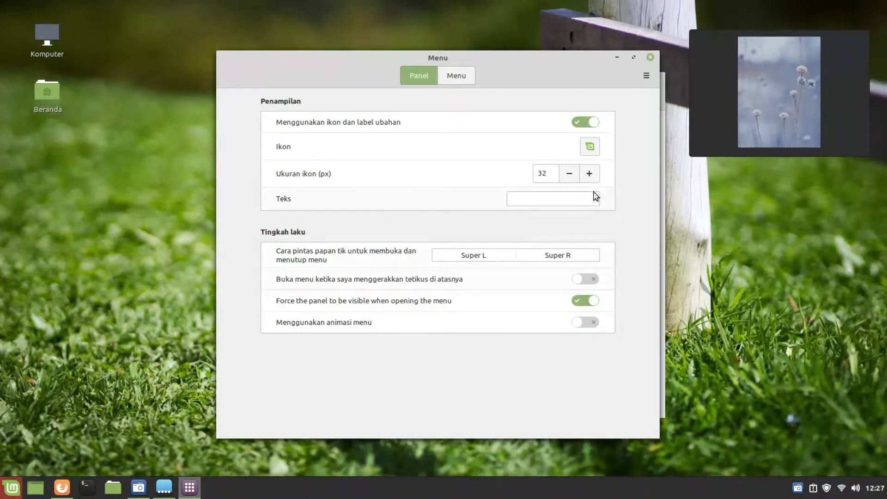
{"action": "left_click", "coordinate": [651, 58]}
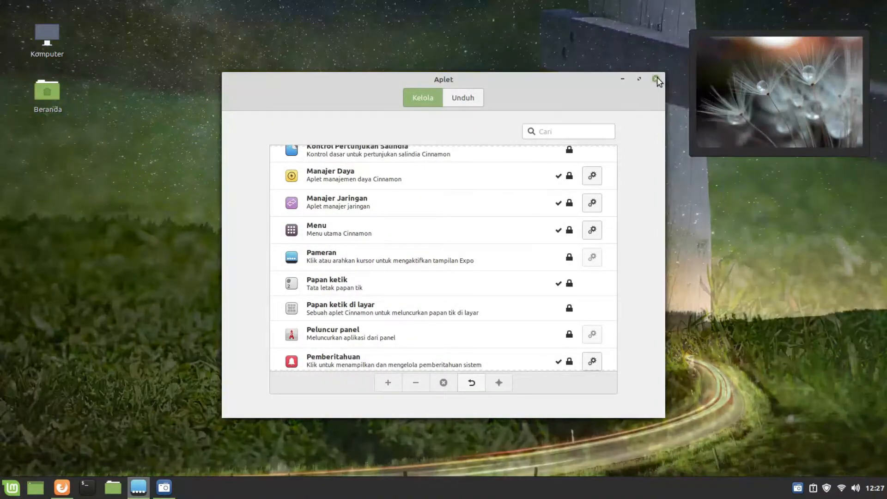
{"action": "left_click", "coordinate": [656, 78]}
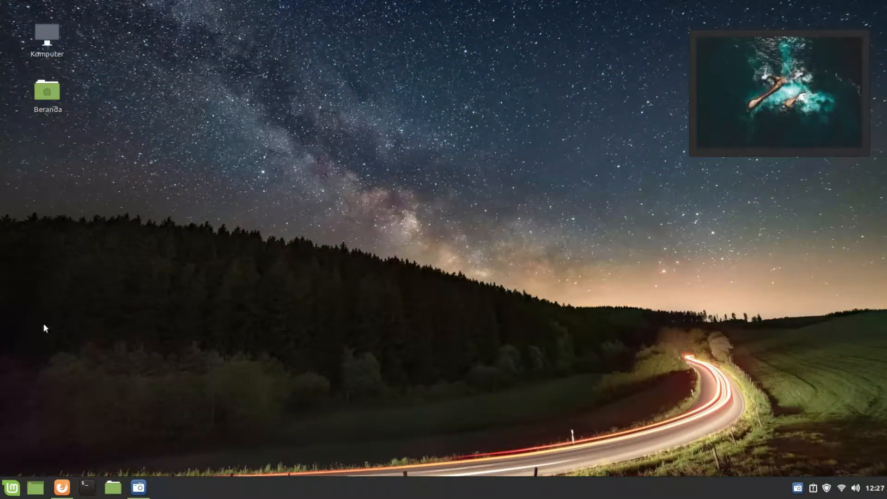
Look through the Preferensi application category, open the Desklet manager from it and close the manager
{"action": "left_click", "coordinate": [13, 489]}
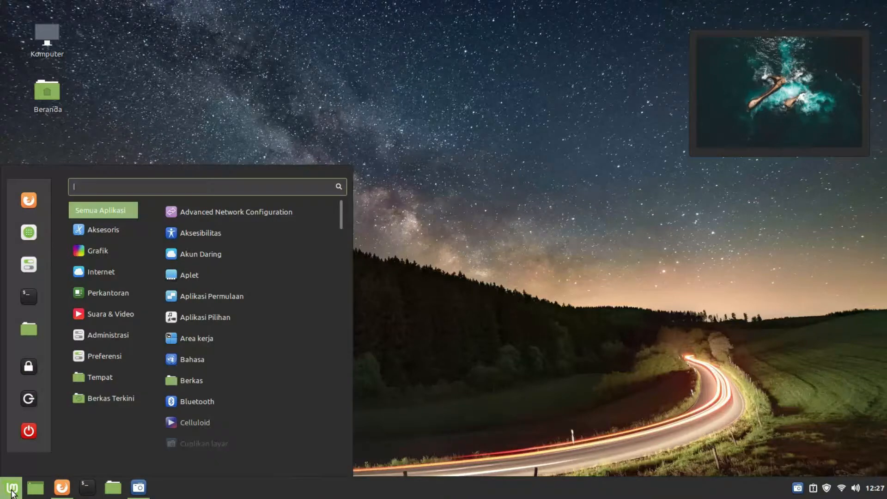
{"action": "left_click", "coordinate": [99, 398]}
{"action": "mouse_move", "coordinate": [117, 359]}
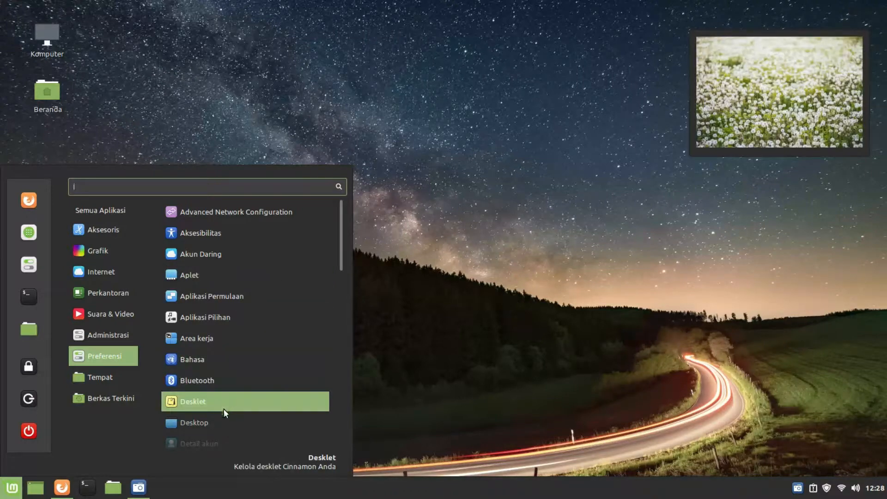
{"action": "scroll", "coordinate": [219, 419], "scroll_direction": "down", "scroll_amount": 5}
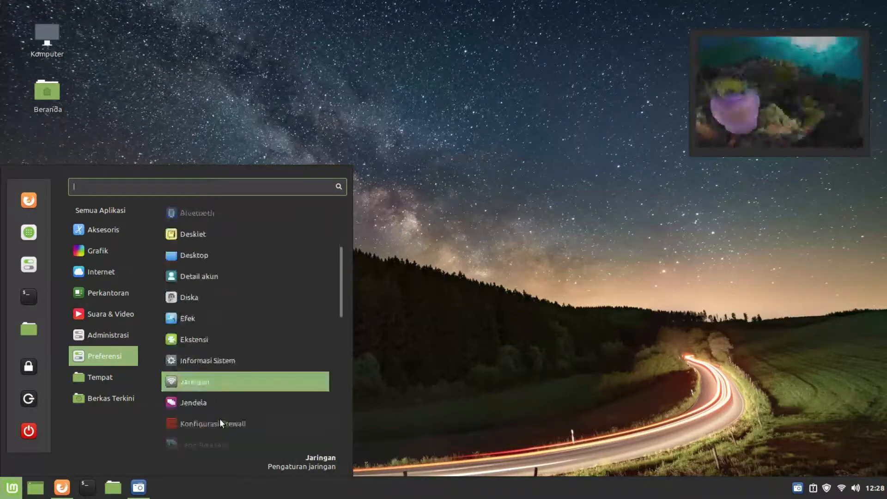
{"action": "scroll", "coordinate": [244, 358], "scroll_direction": "down", "scroll_amount": 3}
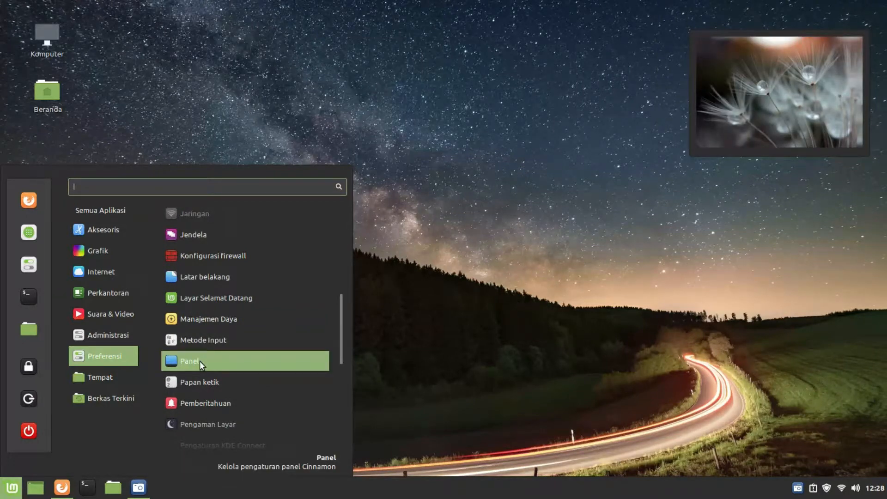
{"action": "scroll", "coordinate": [199, 362], "scroll_direction": "up", "scroll_amount": 7}
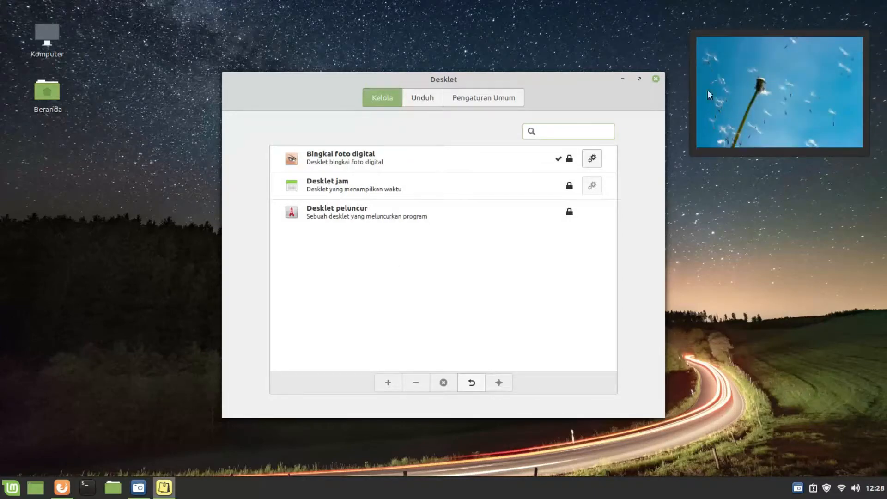
{"action": "left_click", "coordinate": [655, 78]}
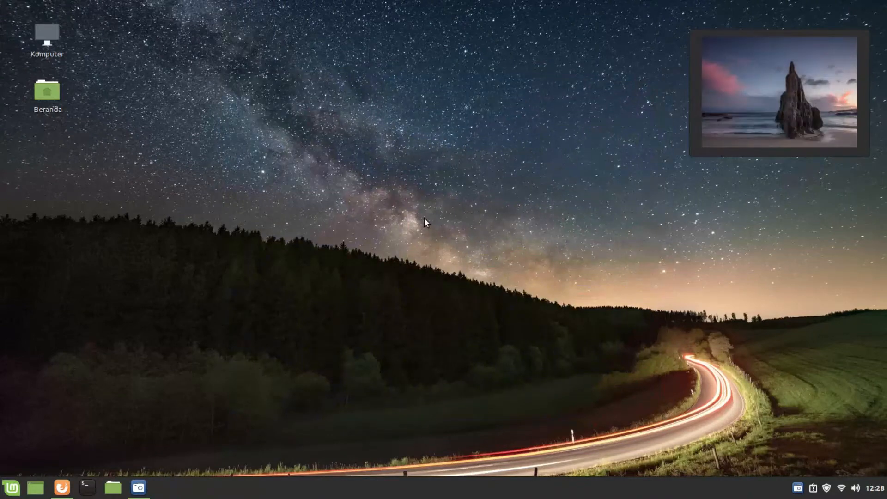